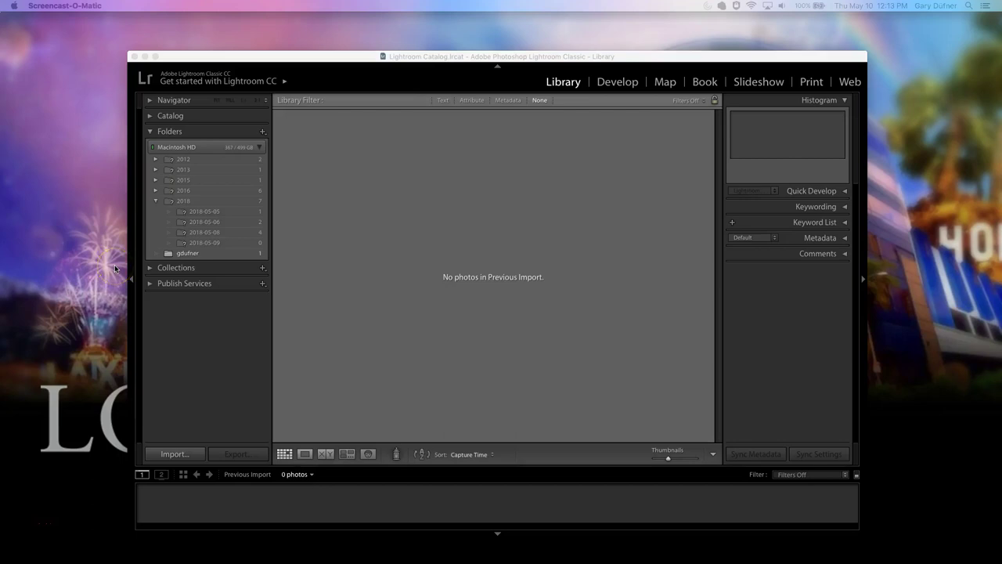
Reposition the Lightroom window and bring up the Import dialog showing 108 D800 photos
{"action": "left_click_drag", "start_coordinate": [556, 58], "coordinate": [555, 47]}
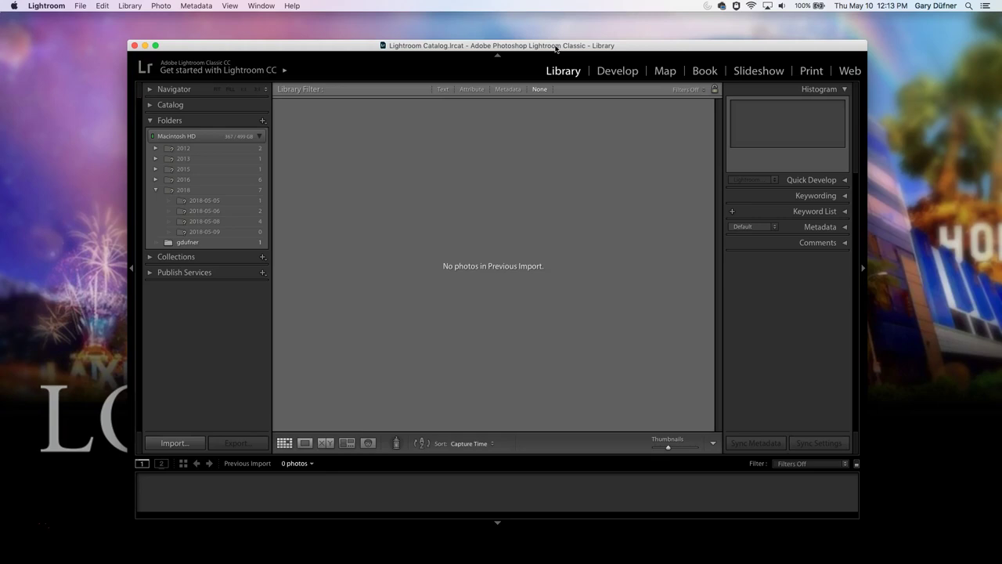
{"action": "mouse_move", "coordinate": [562, 49]}
{"action": "left_mouse_down"}
{"action": "mouse_move", "coordinate": [536, 48]}
{"action": "mouse_move", "coordinate": [554, 48]}
{"action": "left_mouse_up"}
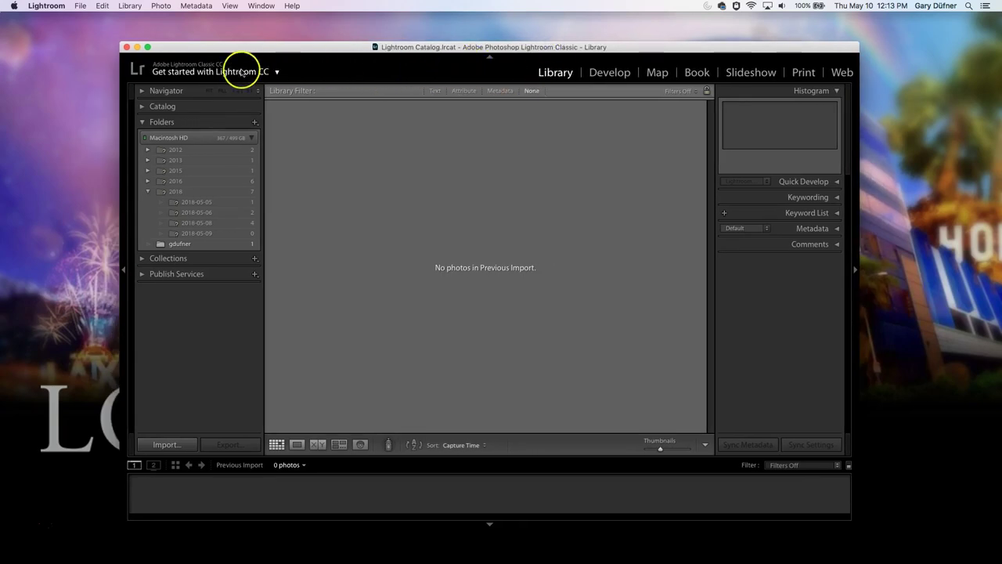
{"action": "key", "text": "super+shift+i"}
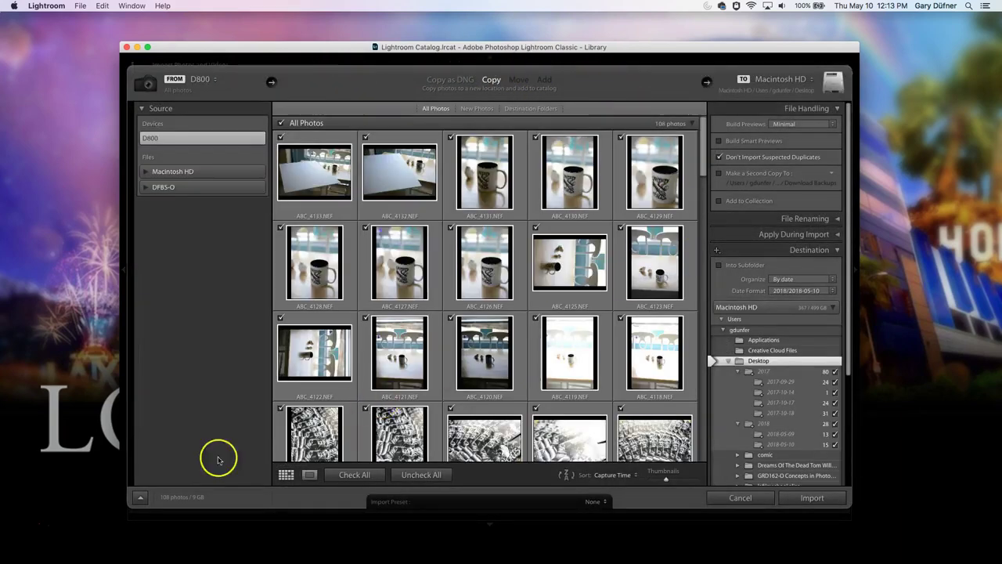
Confirm Desktop as the import destination in the full-size Import dialog
{"action": "left_click", "coordinate": [140, 497]}
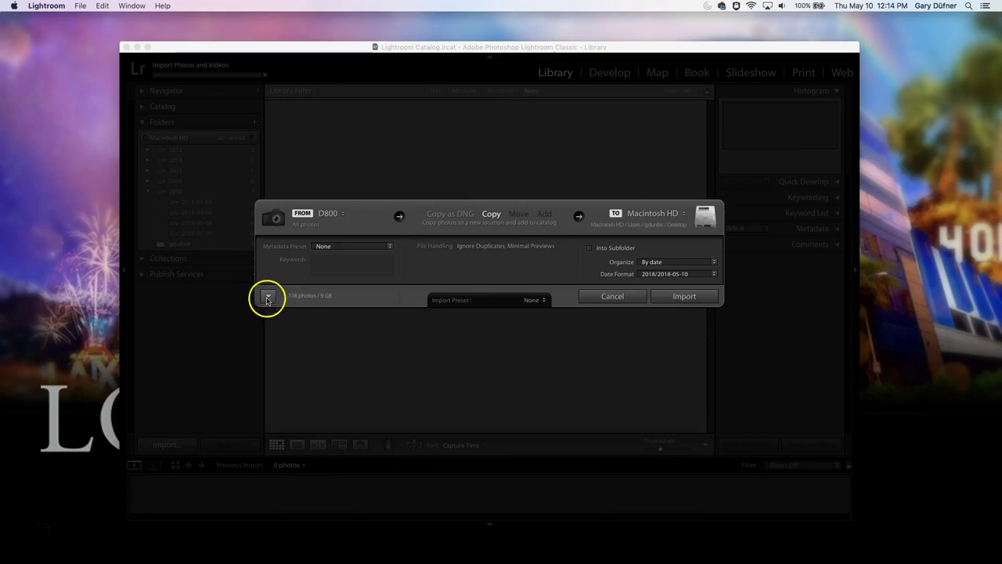
{"action": "left_click", "coordinate": [268, 297]}
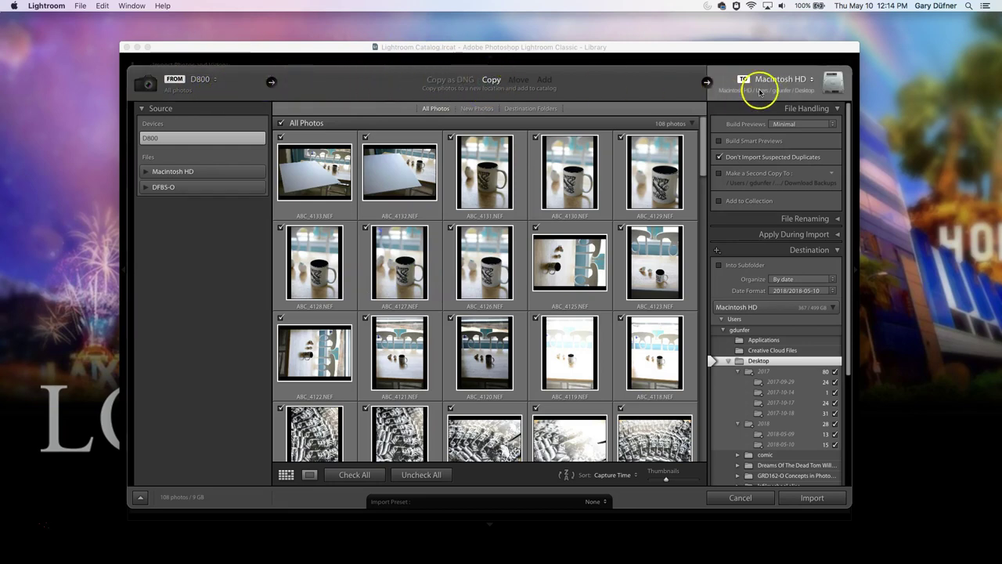
{"action": "left_click", "coordinate": [796, 81]}
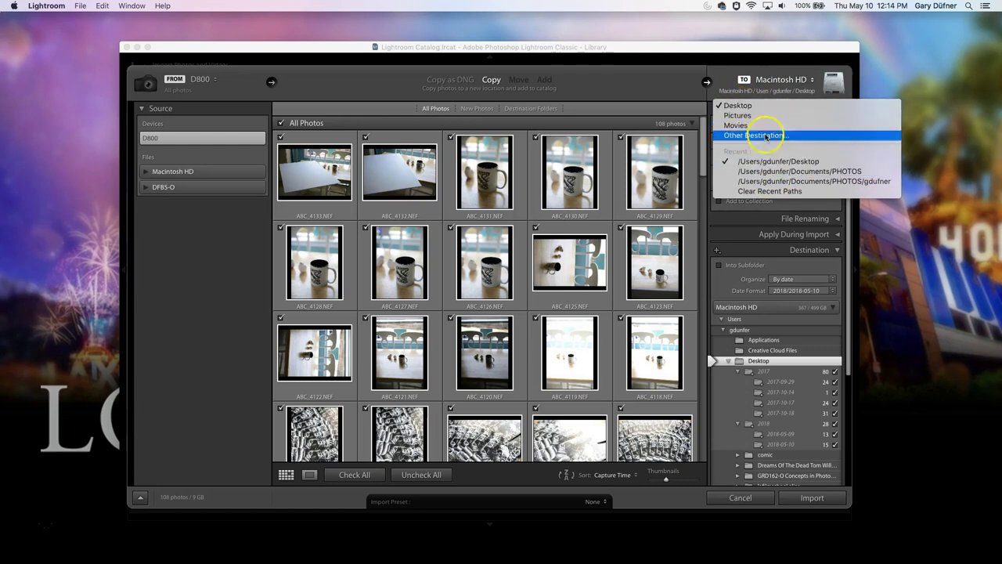
{"action": "left_click", "coordinate": [748, 104]}
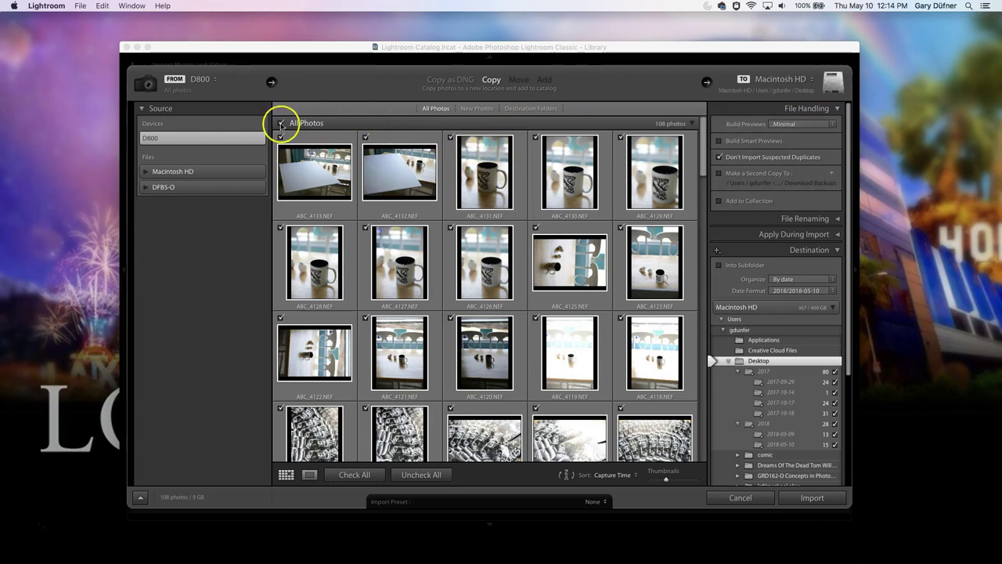
Uncheck all photos, then tick only the 15 mug photos from ABC_4133 back to ABC_4118
{"action": "left_click", "coordinate": [280, 124]}
{"action": "left_click", "coordinate": [281, 137]}
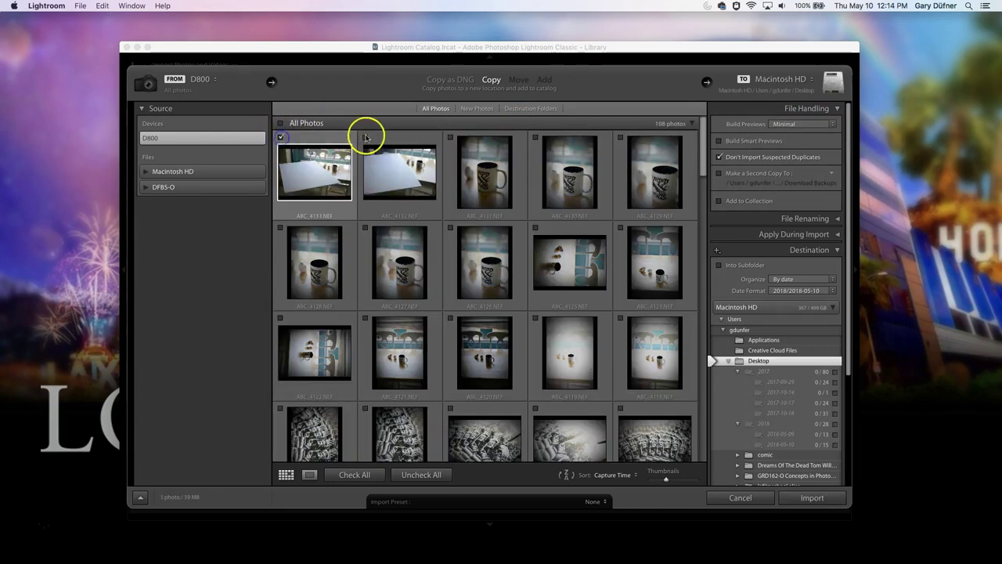
{"action": "left_click", "coordinate": [365, 137]}
{"action": "left_click", "coordinate": [451, 137]}
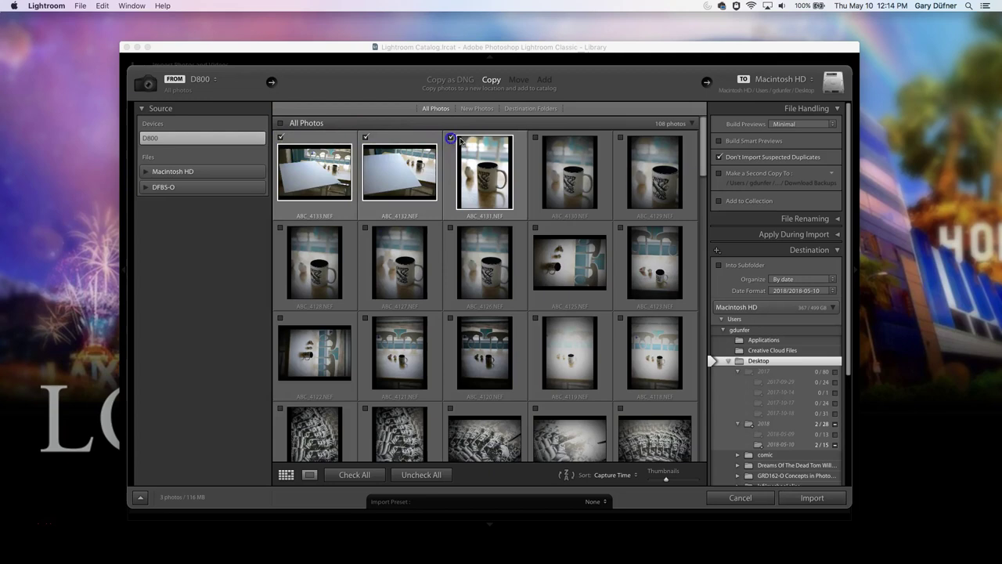
{"action": "left_click", "coordinate": [535, 139]}
{"action": "left_click", "coordinate": [620, 138]}
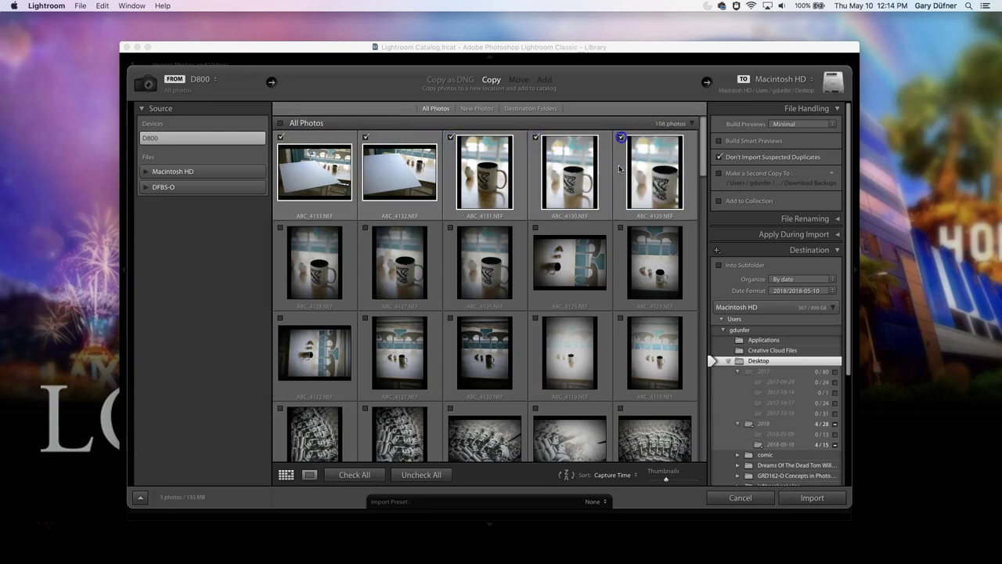
{"action": "left_click", "coordinate": [620, 228]}
{"action": "left_click", "coordinate": [535, 228]}
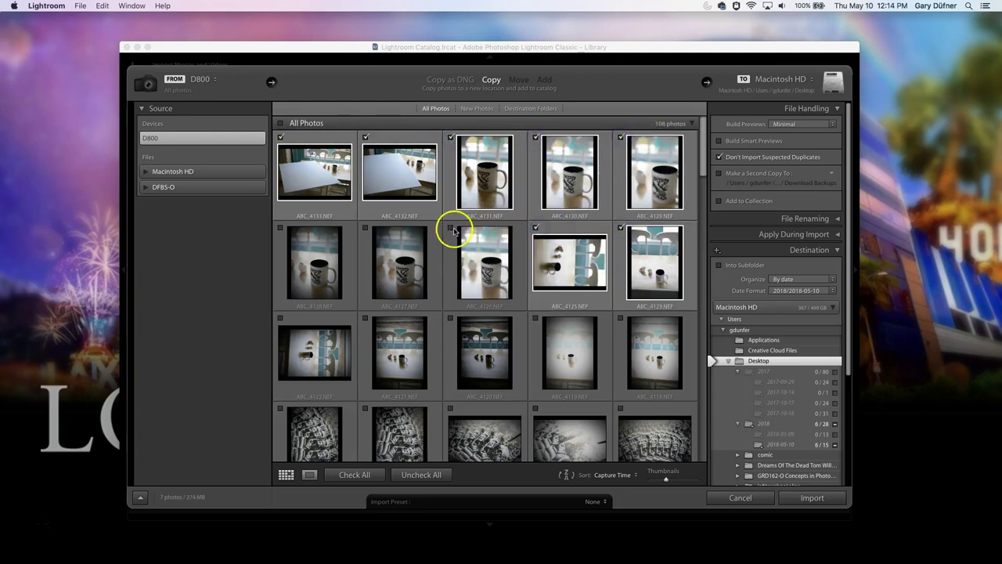
{"action": "left_click", "coordinate": [451, 229]}
{"action": "left_click", "coordinate": [365, 228]}
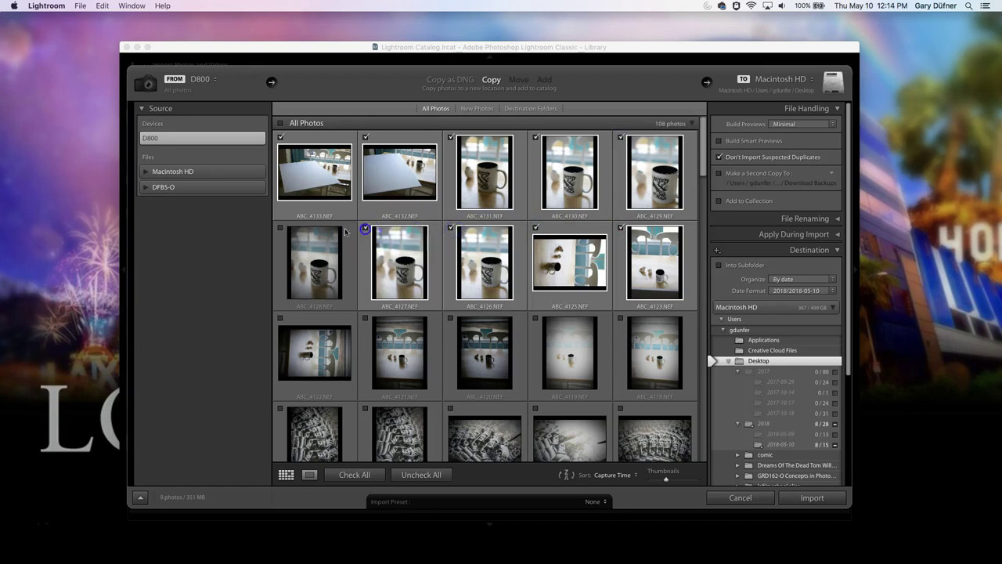
{"action": "left_click", "coordinate": [280, 227]}
{"action": "left_click", "coordinate": [281, 318]}
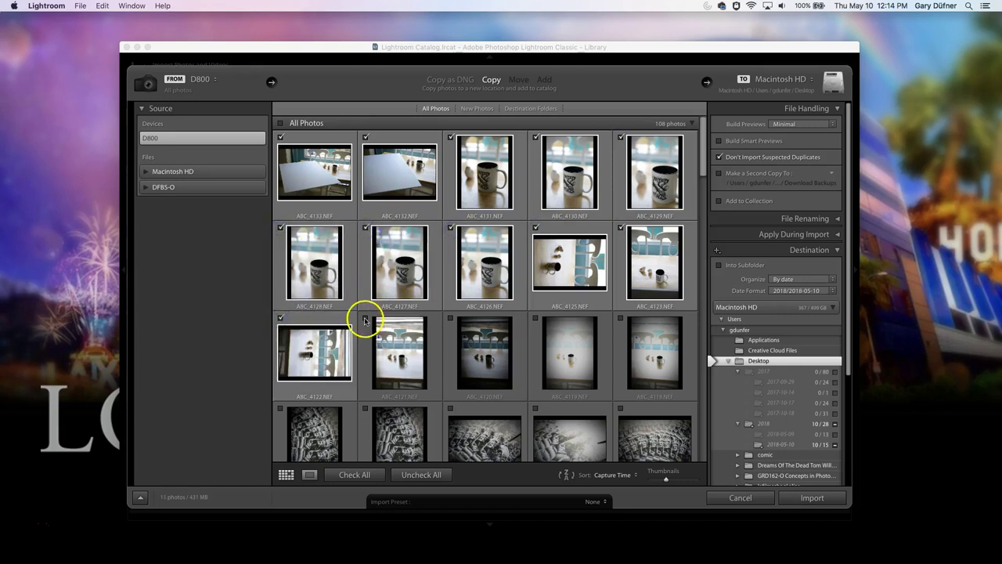
{"action": "left_click", "coordinate": [365, 318]}
{"action": "left_click", "coordinate": [450, 318]}
{"action": "left_click", "coordinate": [535, 318]}
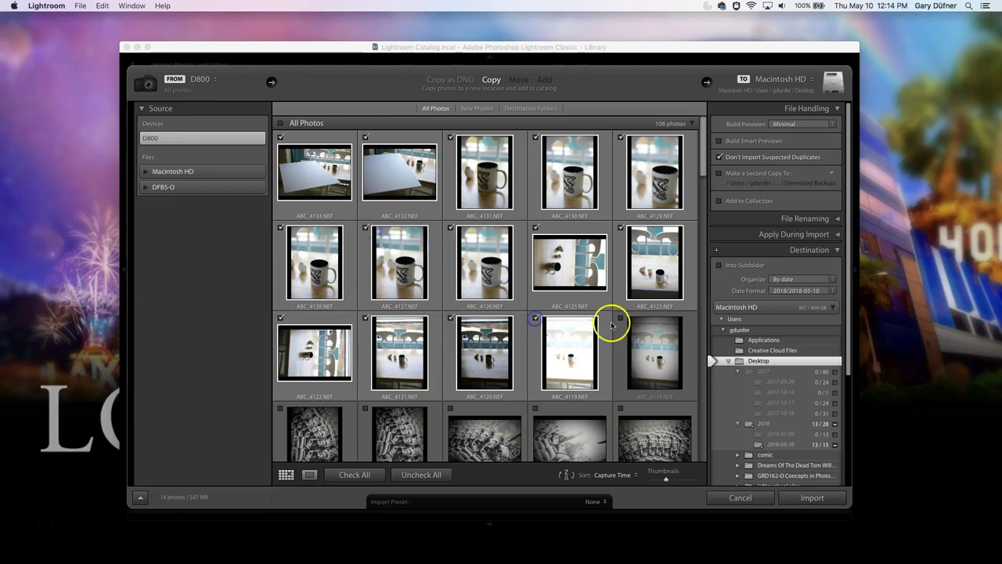
{"action": "left_click", "coordinate": [620, 319]}
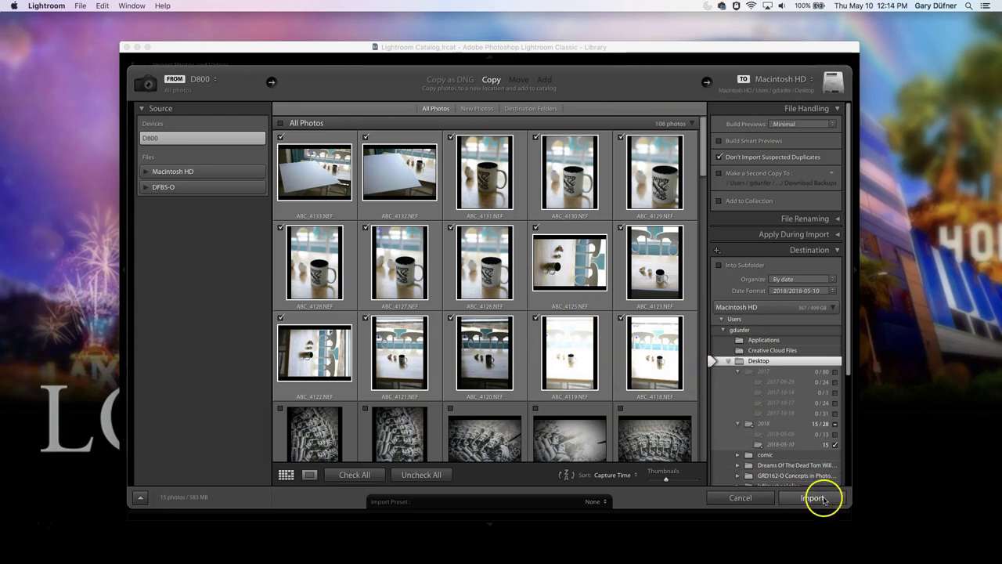
Import the 15 checked photos (583 MB) into the 2018-05-10 Desktop folder
{"action": "left_click", "coordinate": [812, 498]}
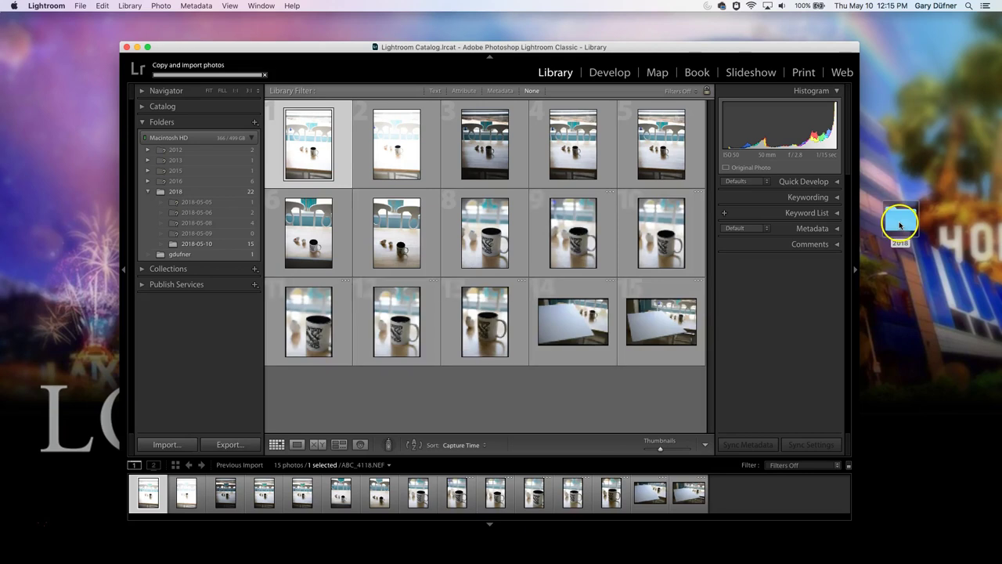
Open the desktop 2018 folder, expand 2018-05-10, close Lightroom, and select ABC_4118.NEF
{"action": "double_click", "coordinate": [901, 223]}
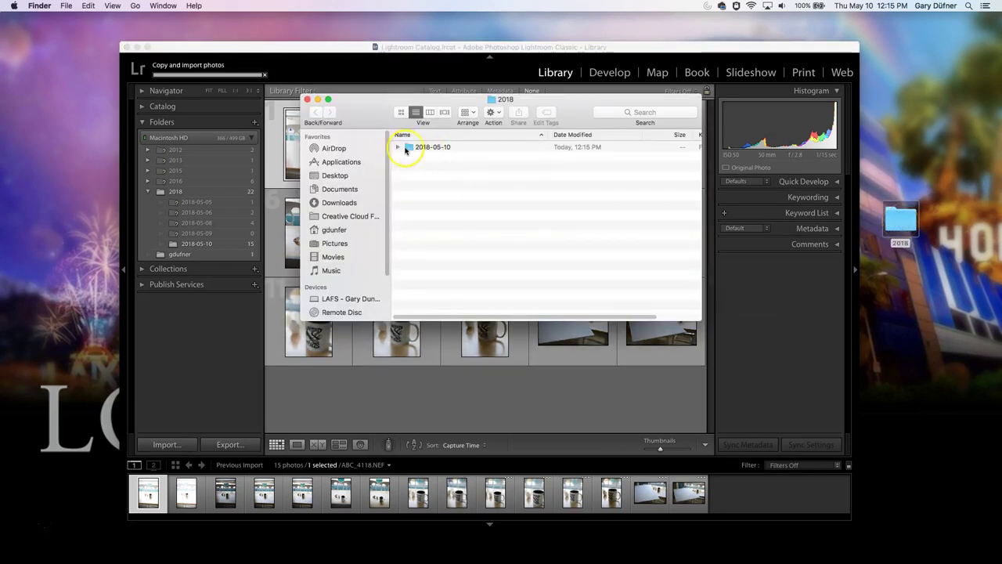
{"action": "left_click", "coordinate": [398, 148]}
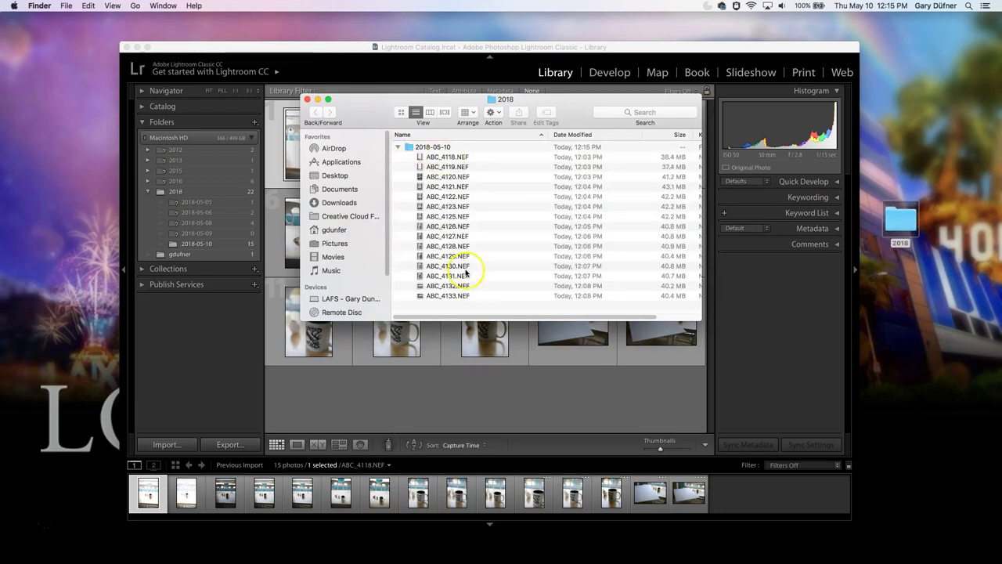
{"action": "left_click", "coordinate": [180, 47]}
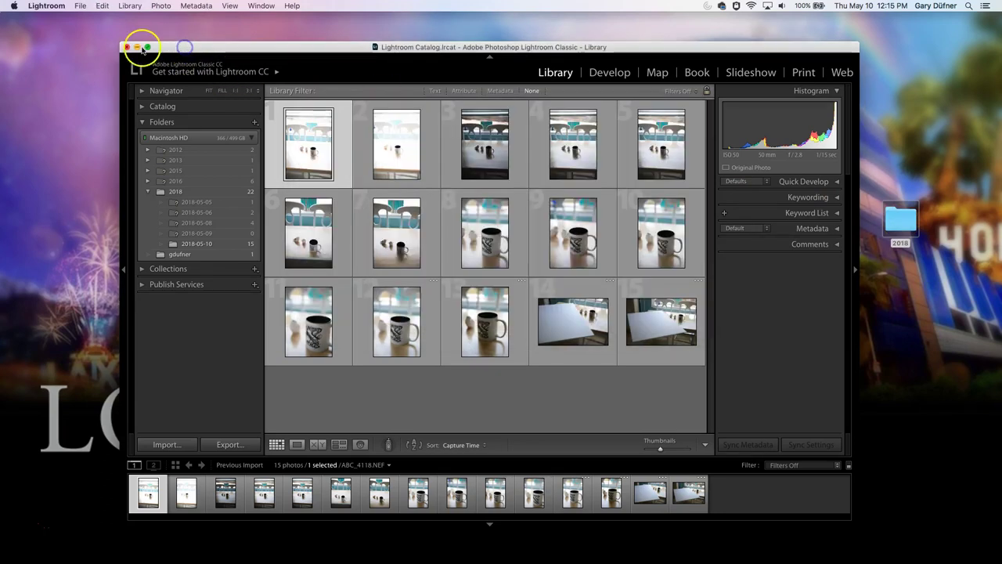
{"action": "left_click", "coordinate": [125, 47]}
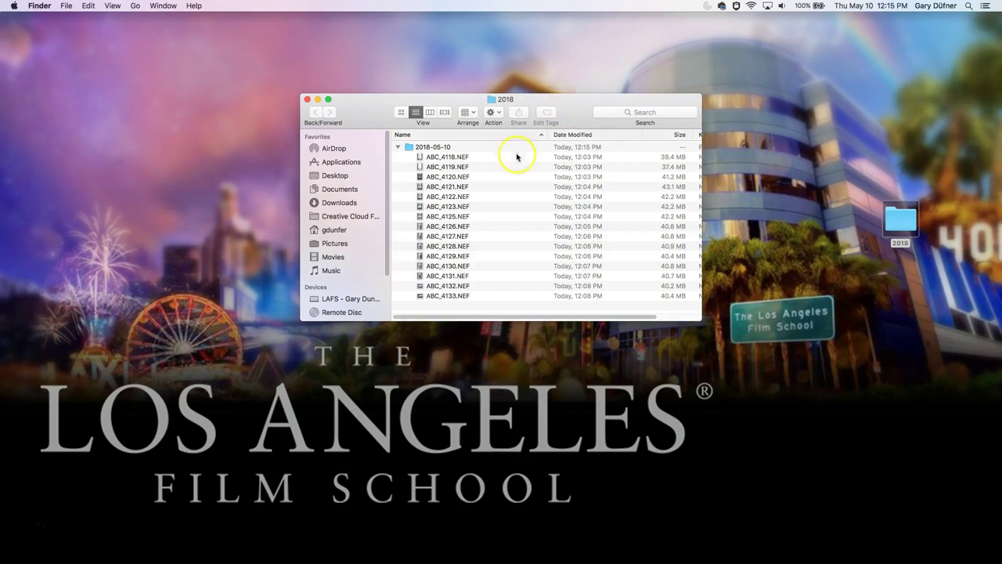
{"action": "left_click", "coordinate": [461, 157]}
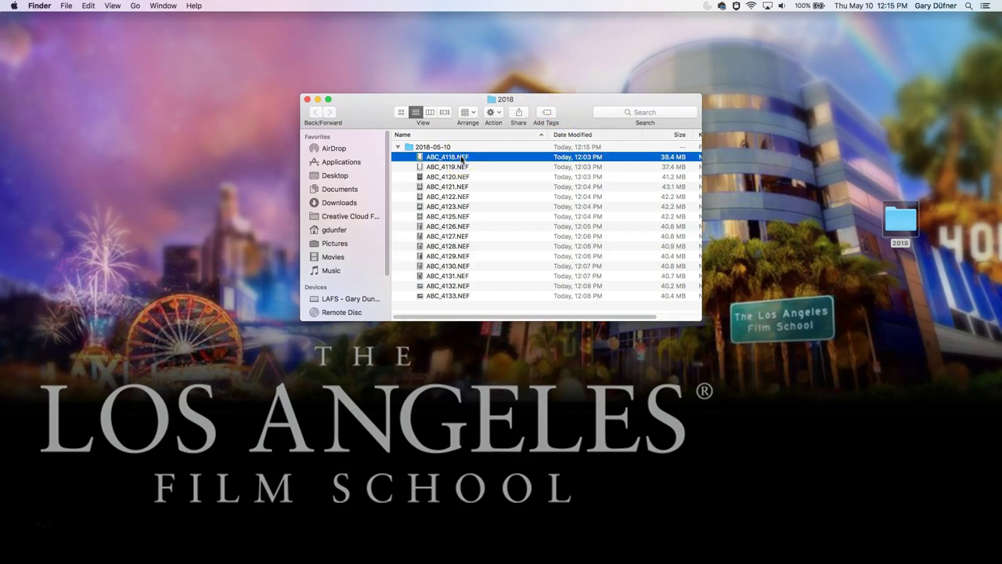
Quick Look ABC_4118.NEF and step through the raw previews up to ABC_4133.NEF
{"action": "key", "text": "space"}
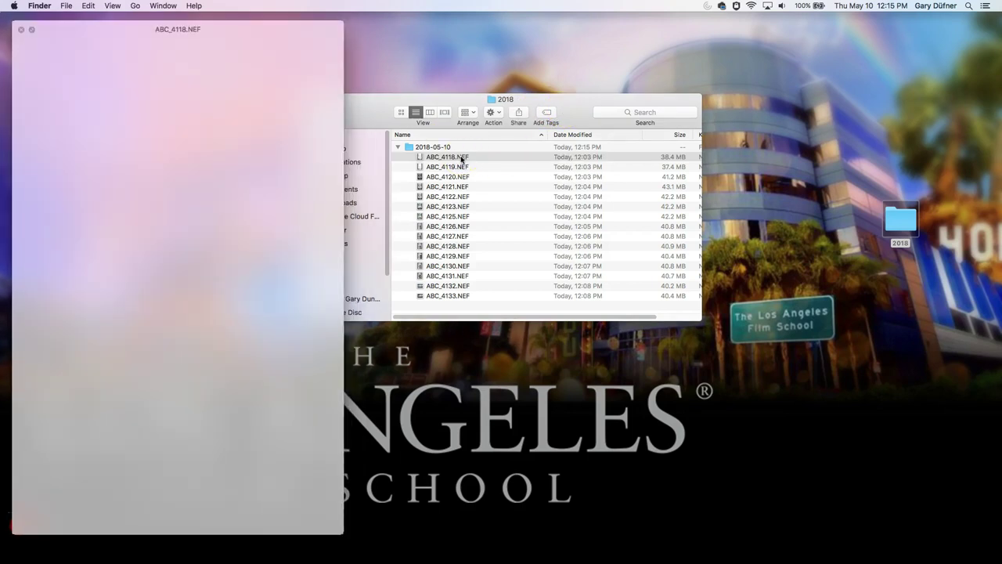
{"action": "left_click_drag", "start_coordinate": [167, 34], "coordinate": [574, 34]}
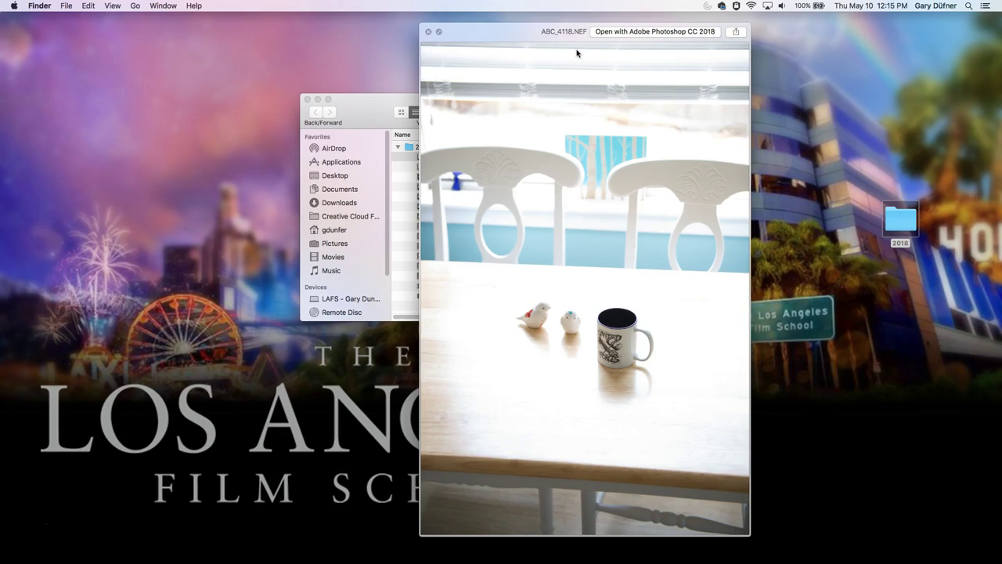
{"action": "key", "text": "Down"}
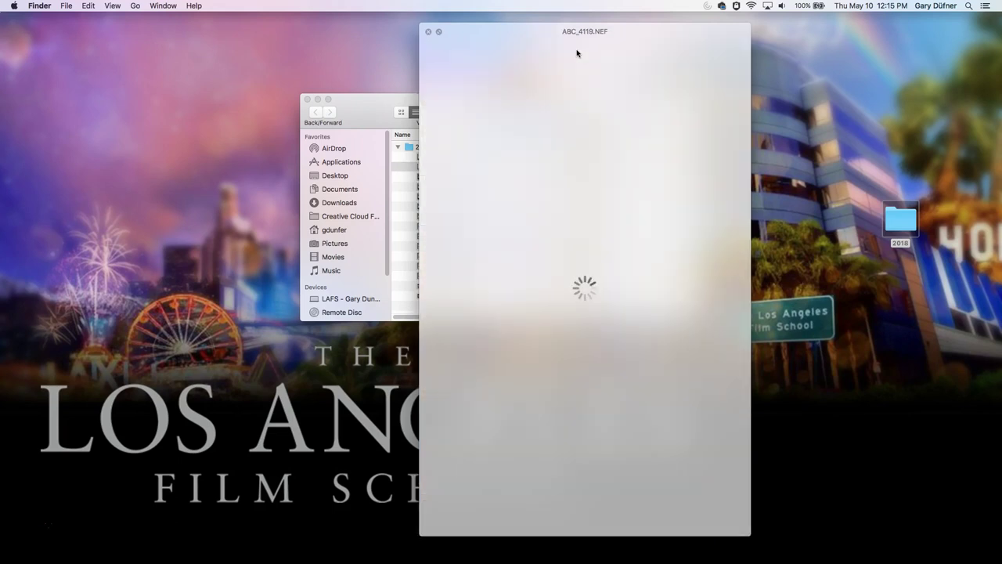
{"action": "key", "text": "Down"}
{"action": "key", "text": "Down"}
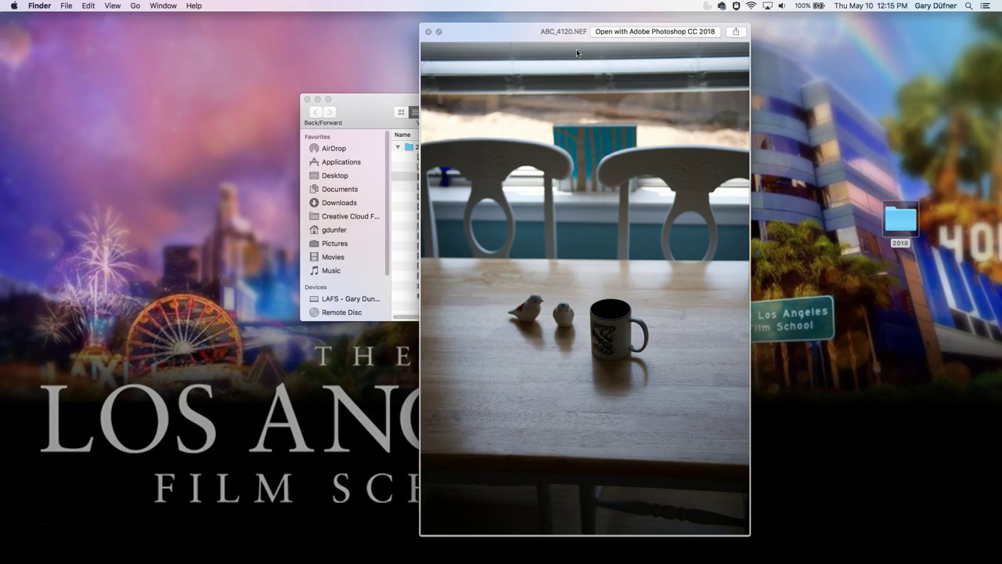
{"action": "key", "text": "Down"}
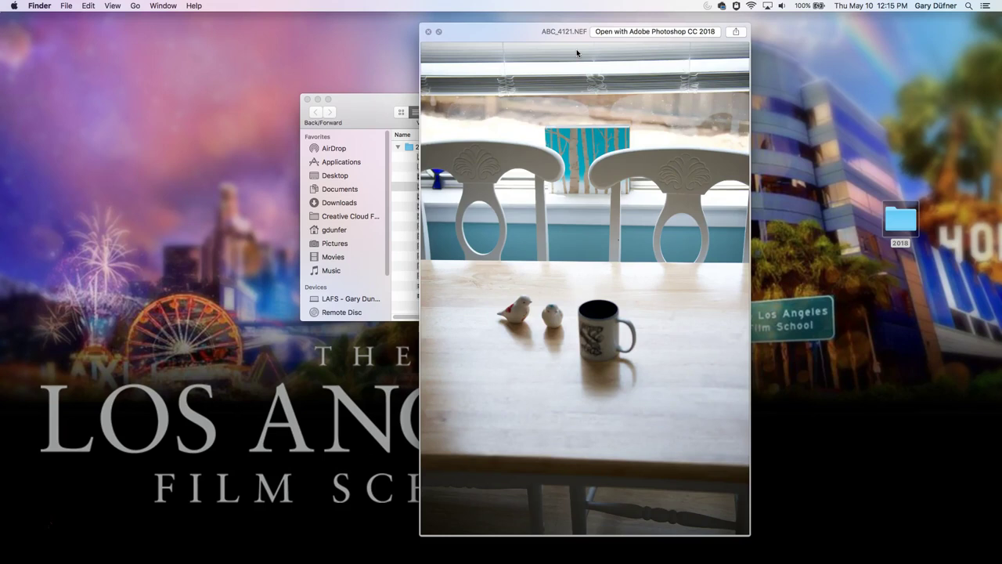
{"action": "key", "text": "Up"}
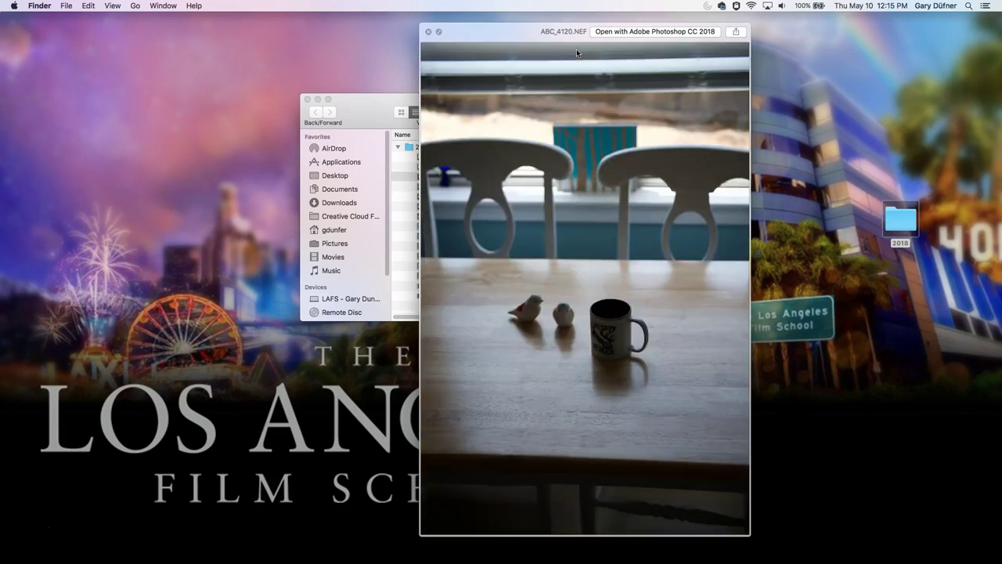
{"action": "key", "text": "Down"}
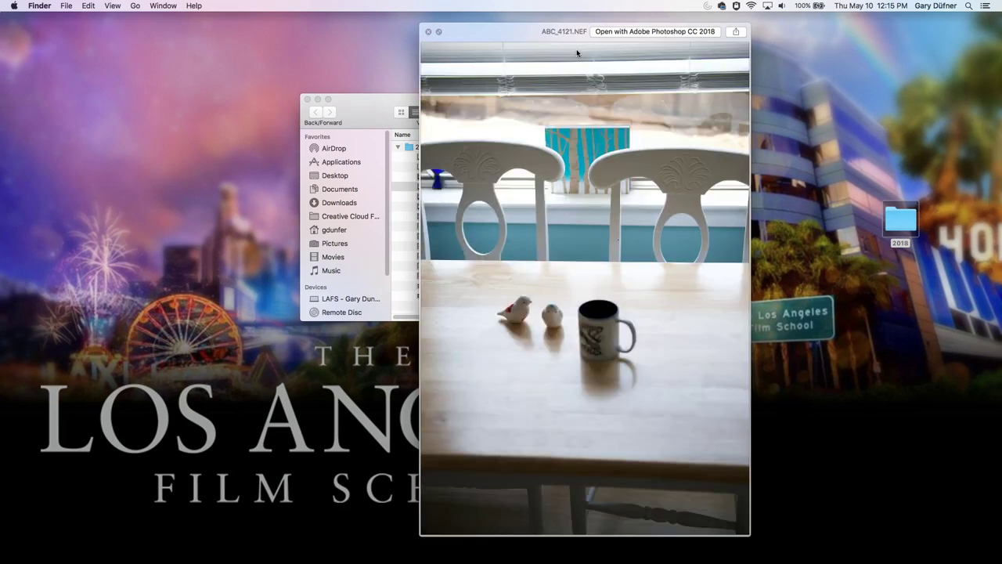
{"action": "key", "text": "Down"}
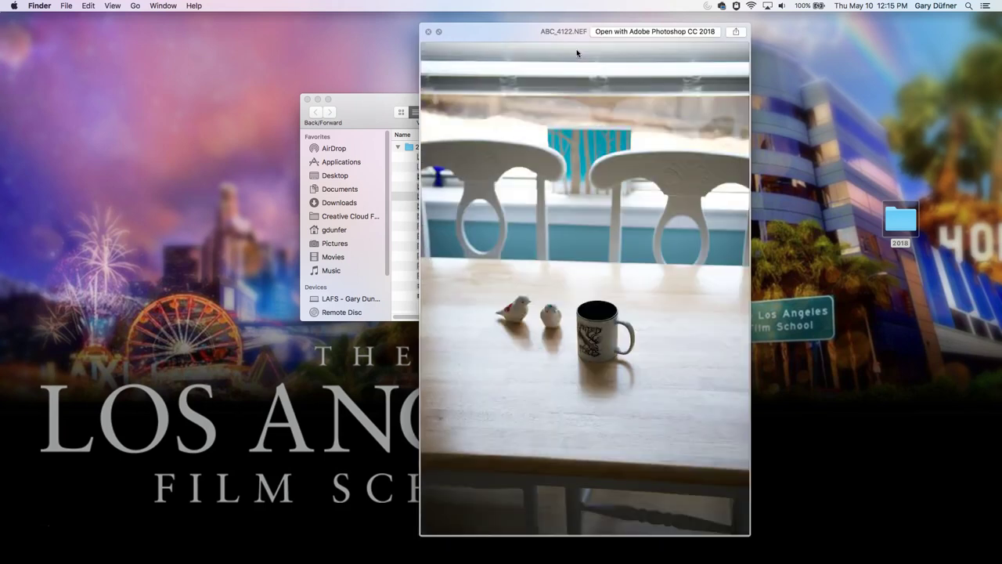
{"action": "key", "text": "Up"}
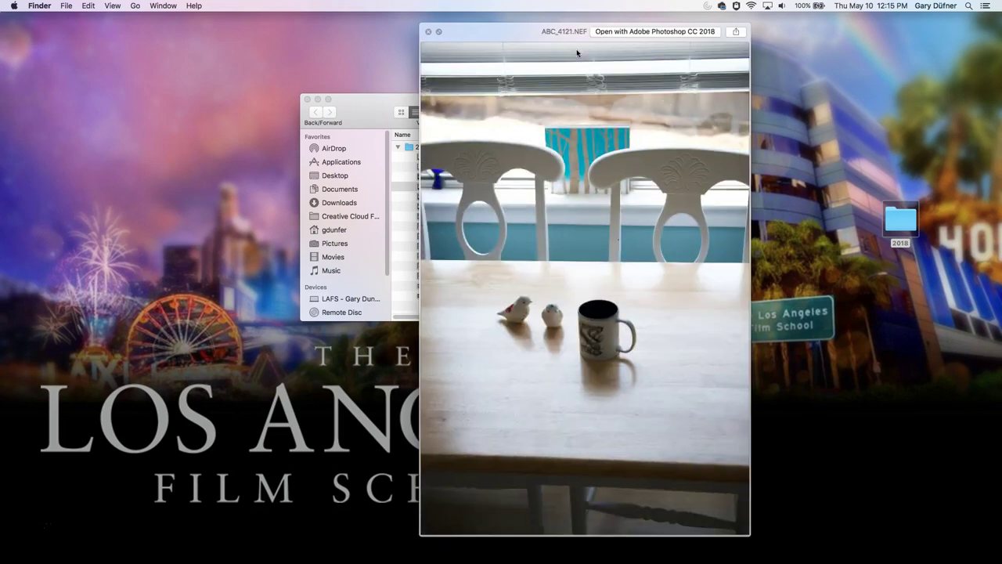
{"action": "key", "text": "Down"}
{"action": "key", "text": "Up"}
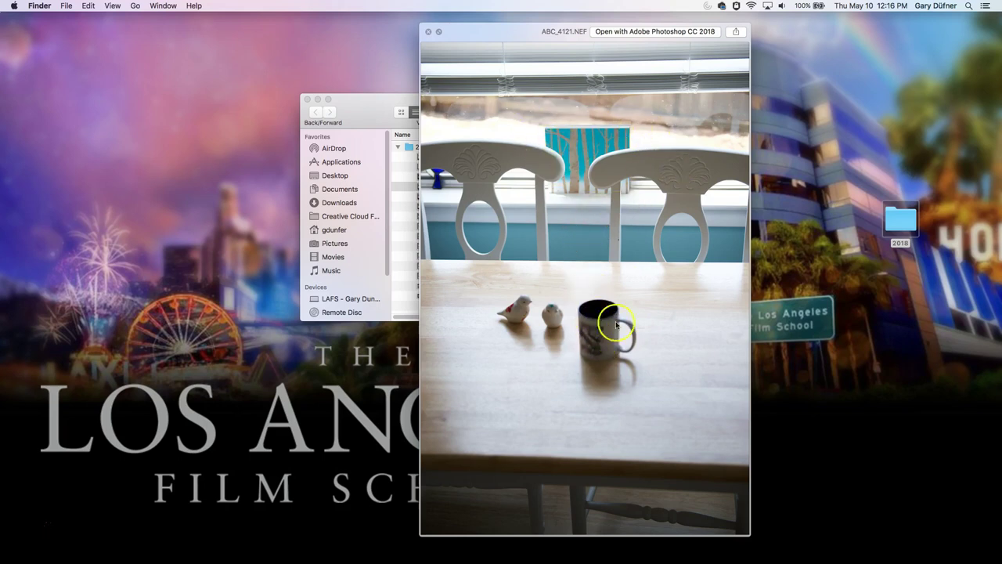
{"action": "key", "text": "Down"}
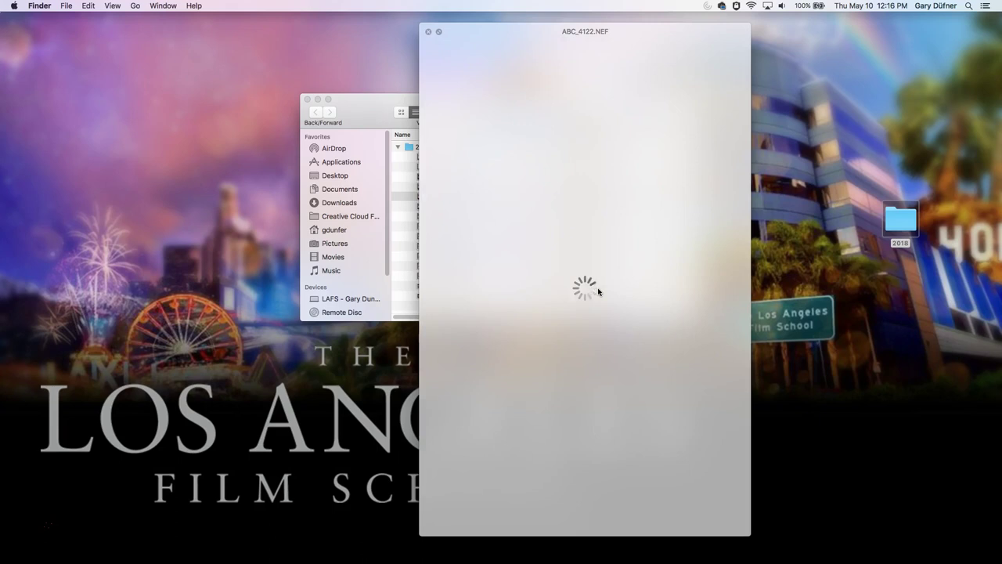
{"action": "key", "text": "Down"}
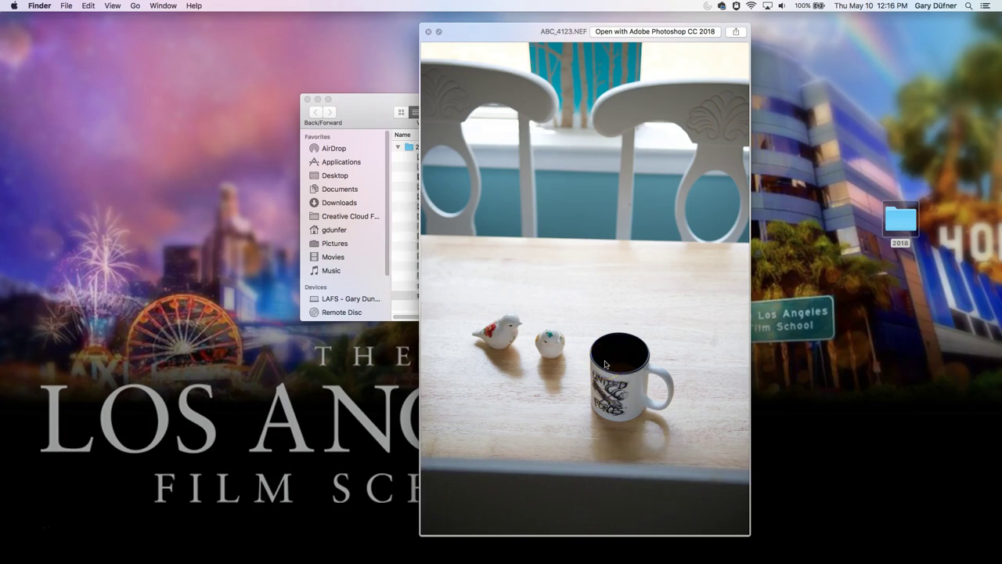
{"action": "key", "text": "Down"}
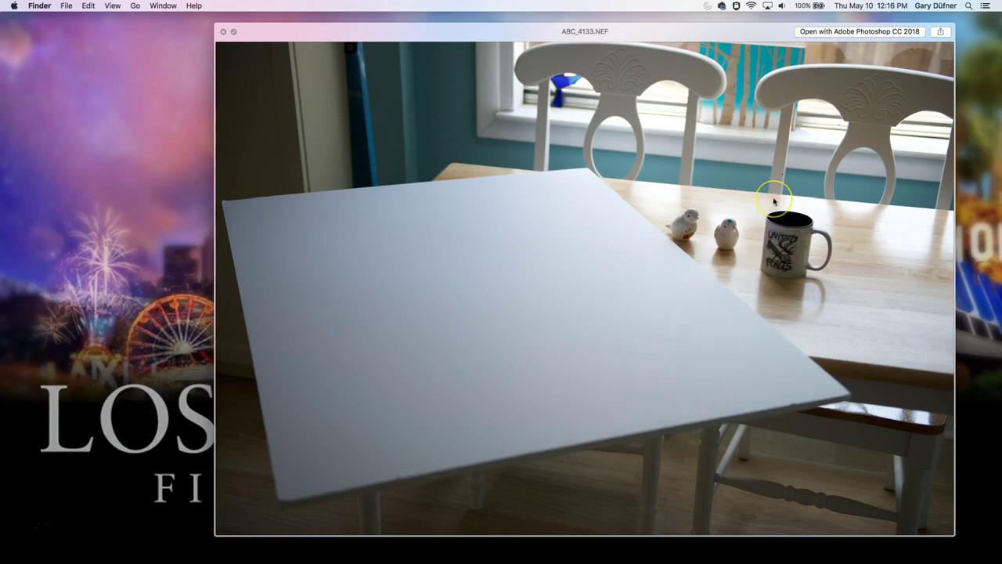
Step back through the mug close-ups comparing neighbours, and select ABC_4130.NEF
{"action": "key", "text": "Left"}
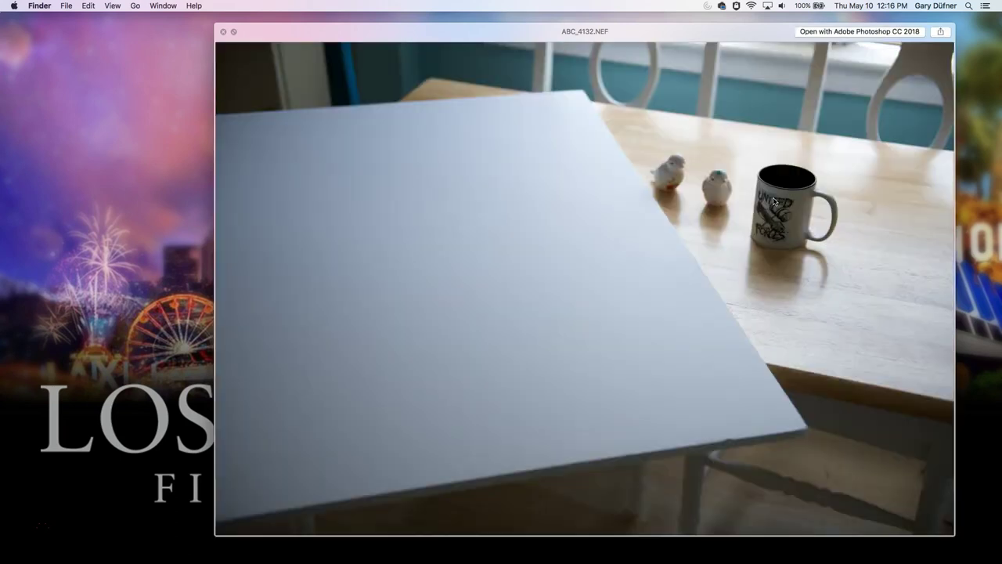
{"action": "key", "text": "Left"}
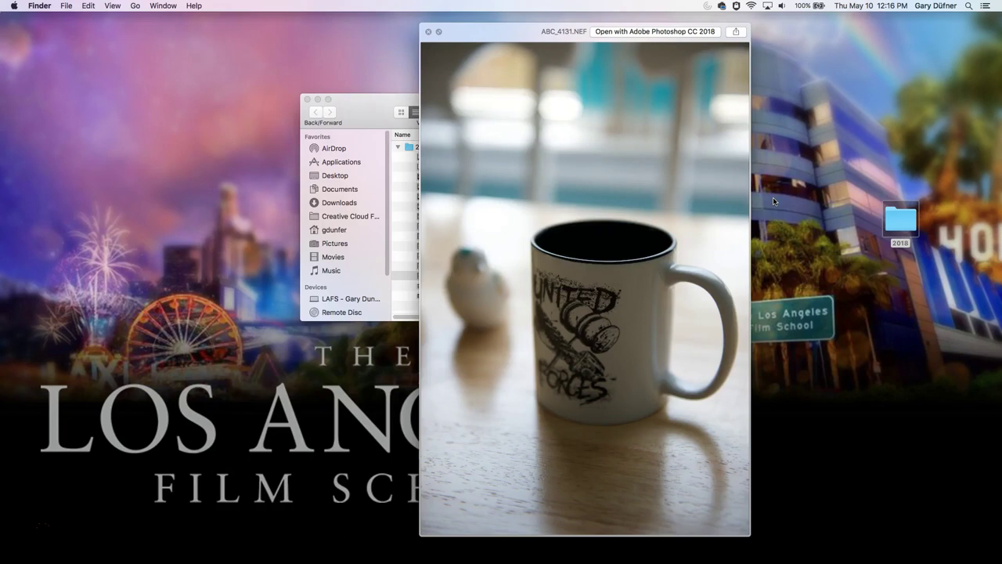
{"action": "key", "text": "Up"}
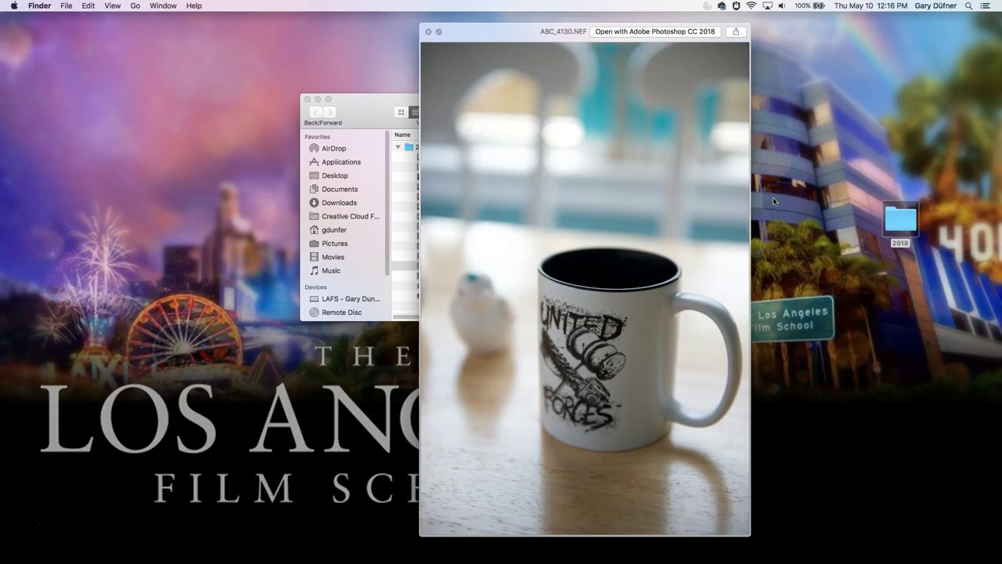
{"action": "key", "text": "Down"}
{"action": "key", "text": "Down"}
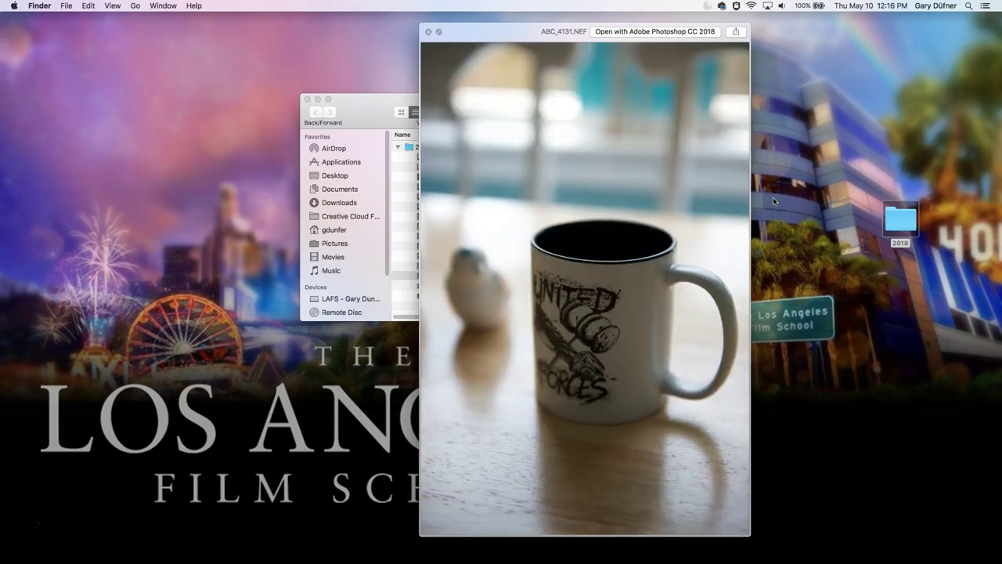
{"action": "key", "text": "Up"}
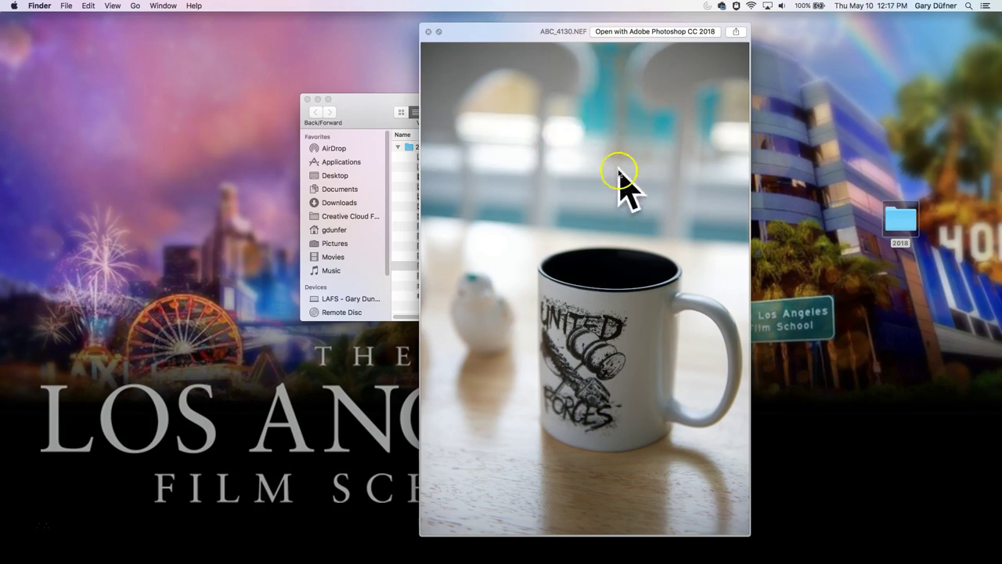
{"action": "key", "text": "Up"}
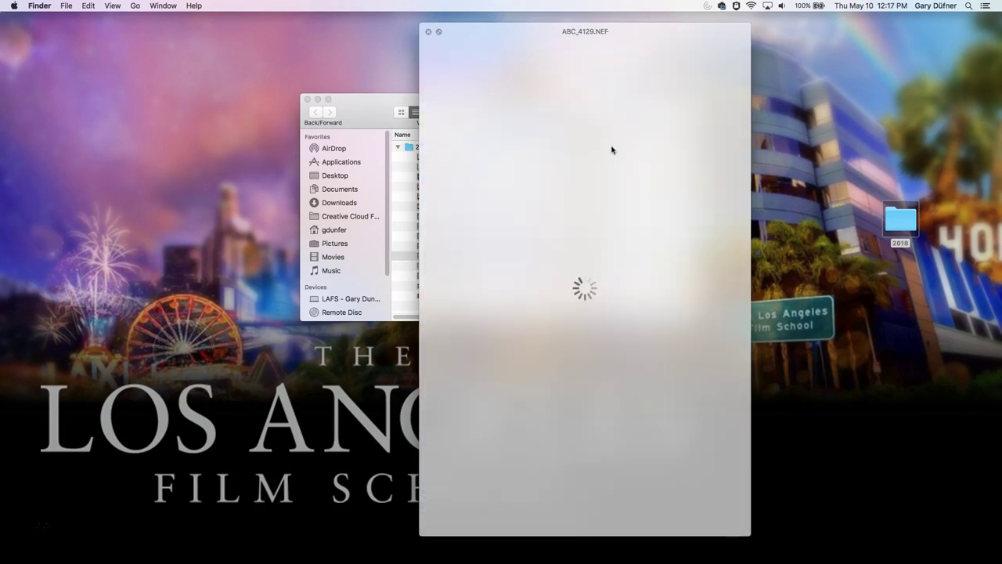
{"action": "key", "text": "Up"}
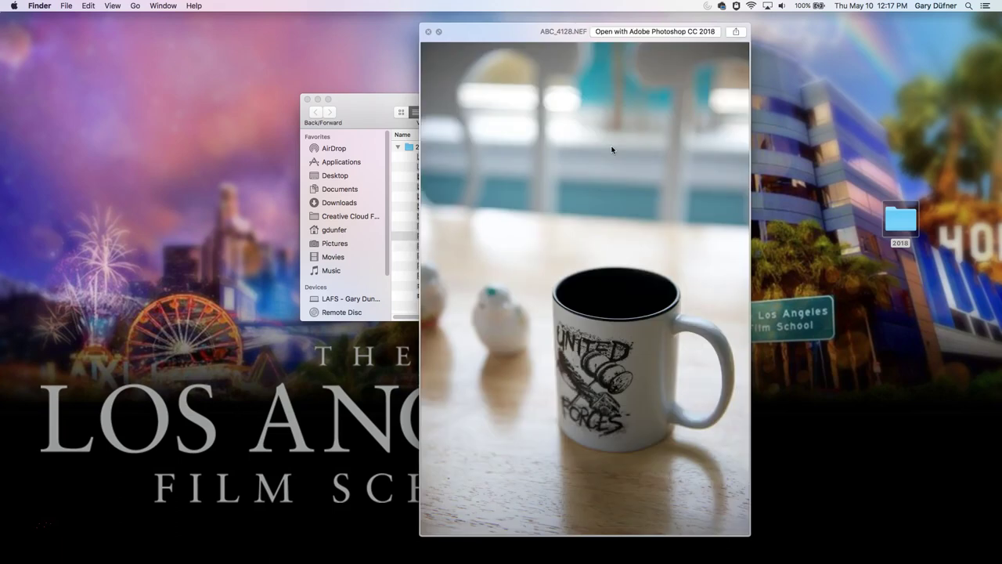
{"action": "key", "text": "Up"}
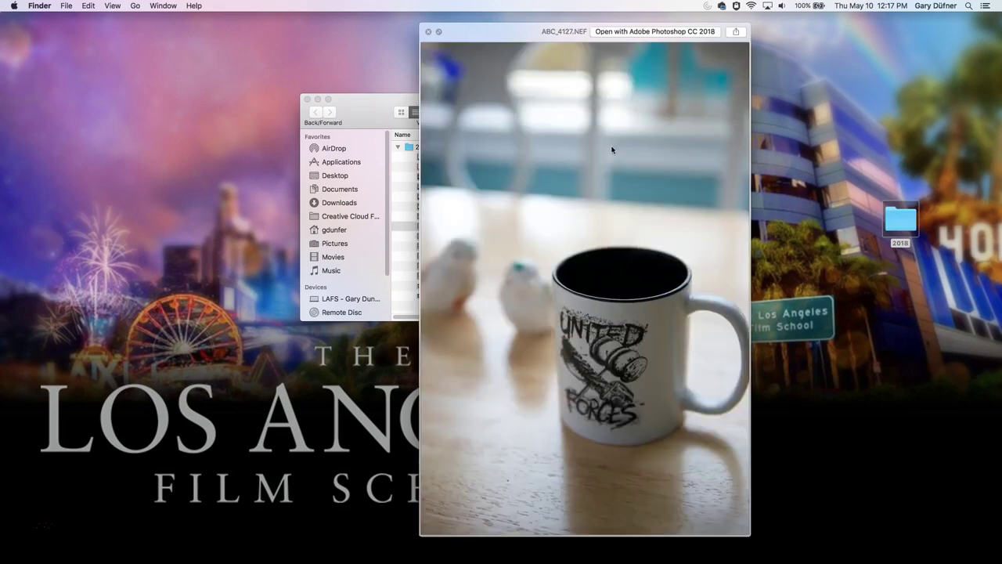
{"action": "key", "text": "Up"}
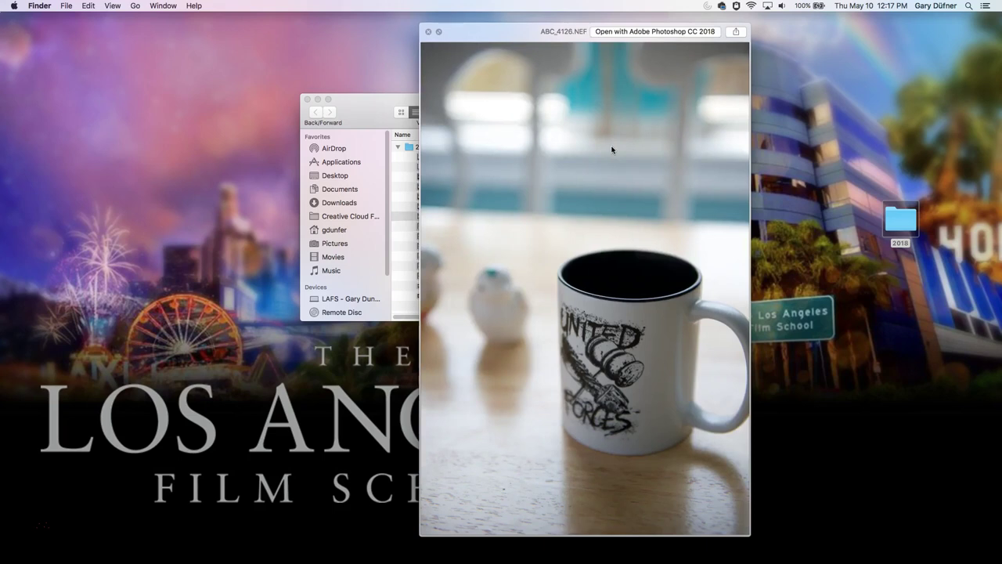
{"action": "key", "text": "Up"}
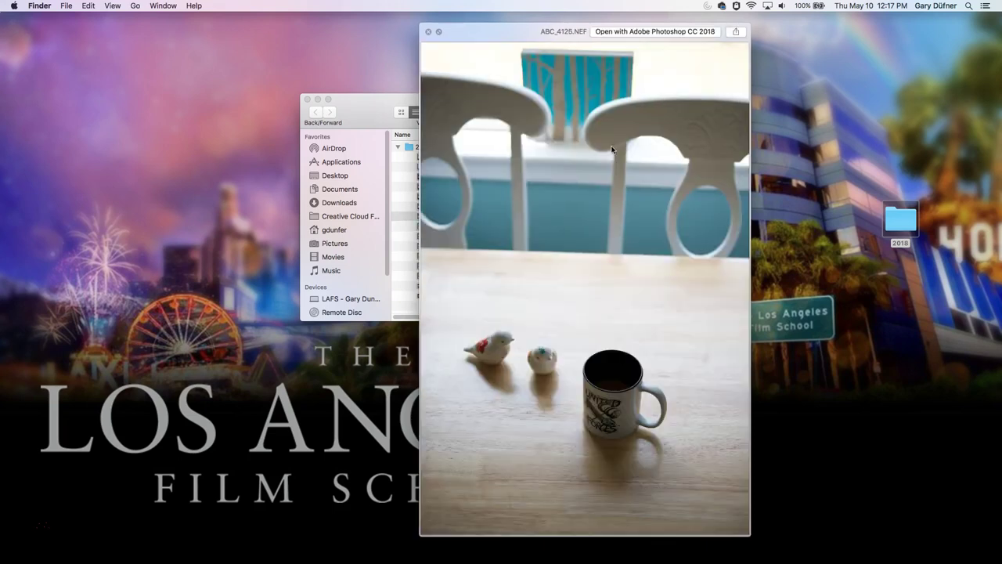
{"action": "key", "text": "Down"}
{"action": "key", "text": "Down"}
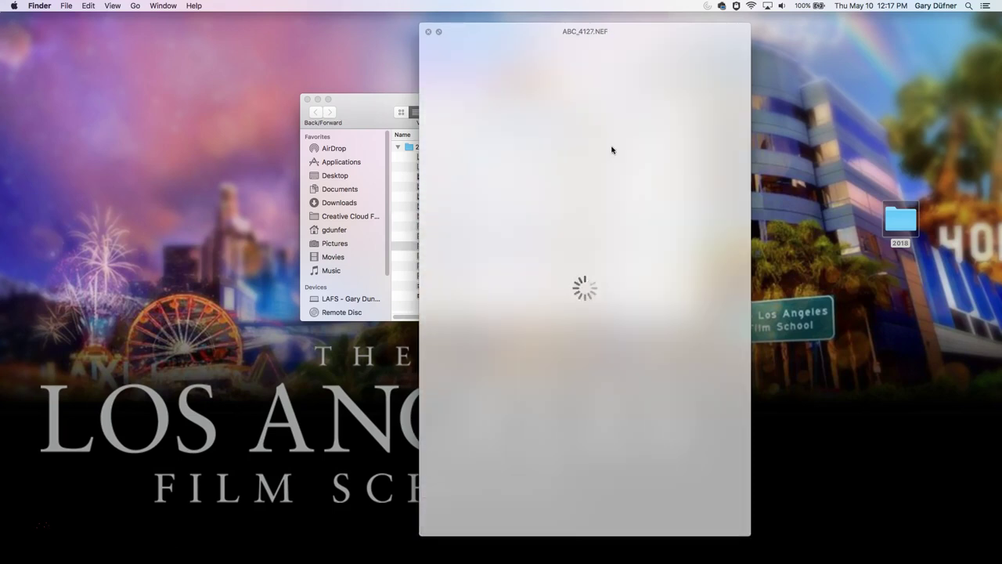
{"action": "key", "text": "Down"}
{"action": "key", "text": "Down"}
{"action": "key", "text": "Down"}
{"action": "key", "text": "Down"}
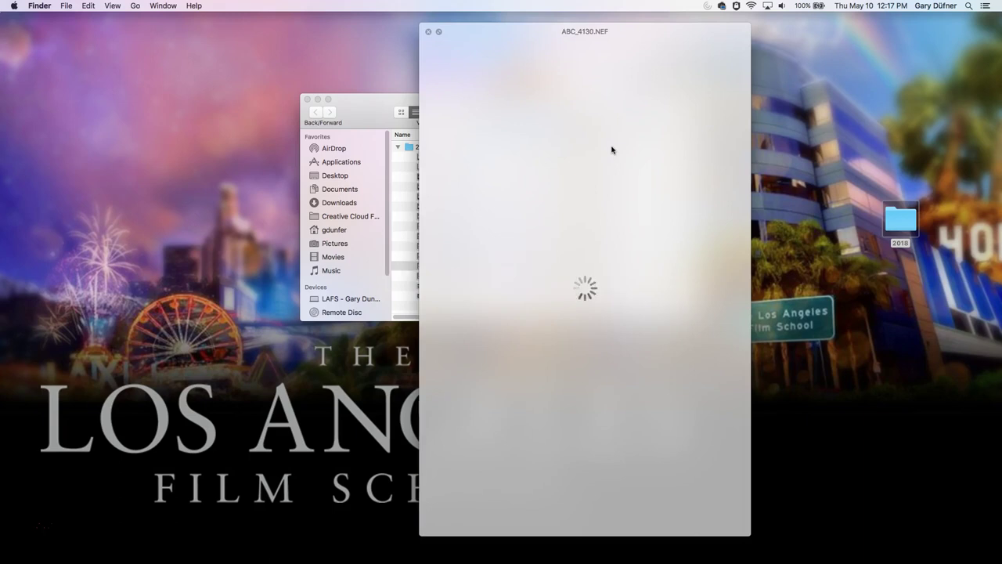
{"action": "left_click_drag", "start_coordinate": [391, 112], "coordinate": [177, 118]}
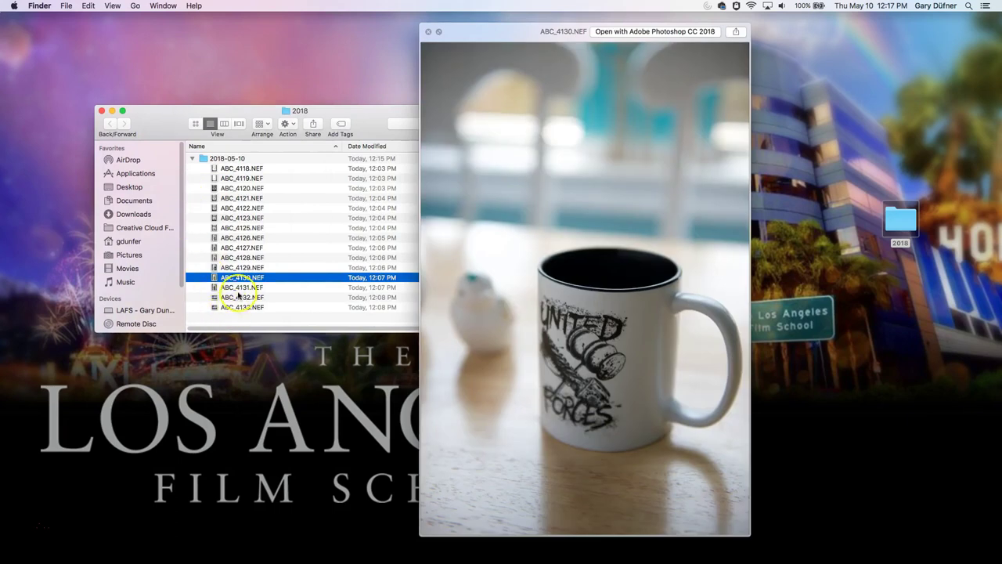
{"action": "key", "text": "Down"}
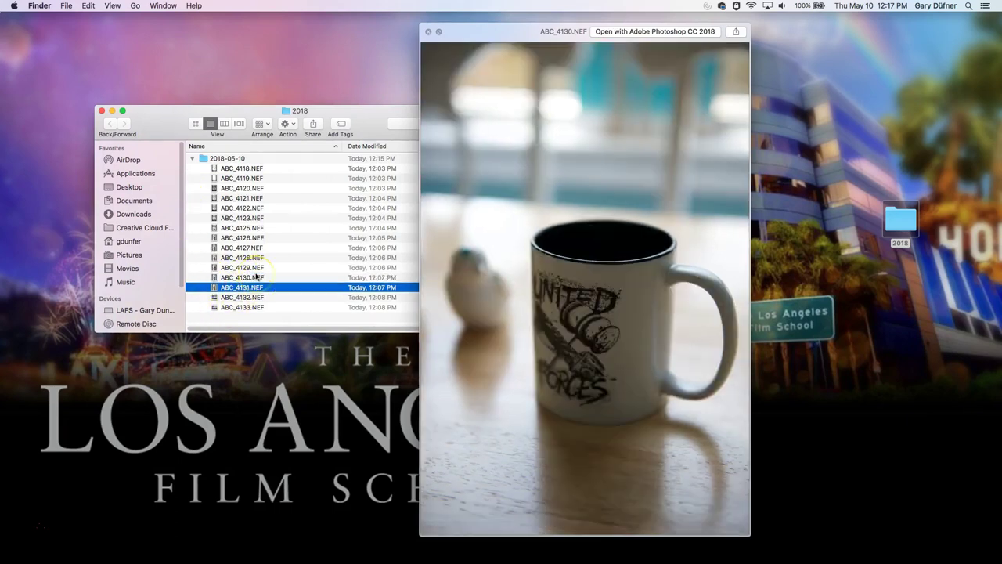
{"action": "key", "text": "Up"}
{"action": "left_click", "coordinate": [263, 279]}
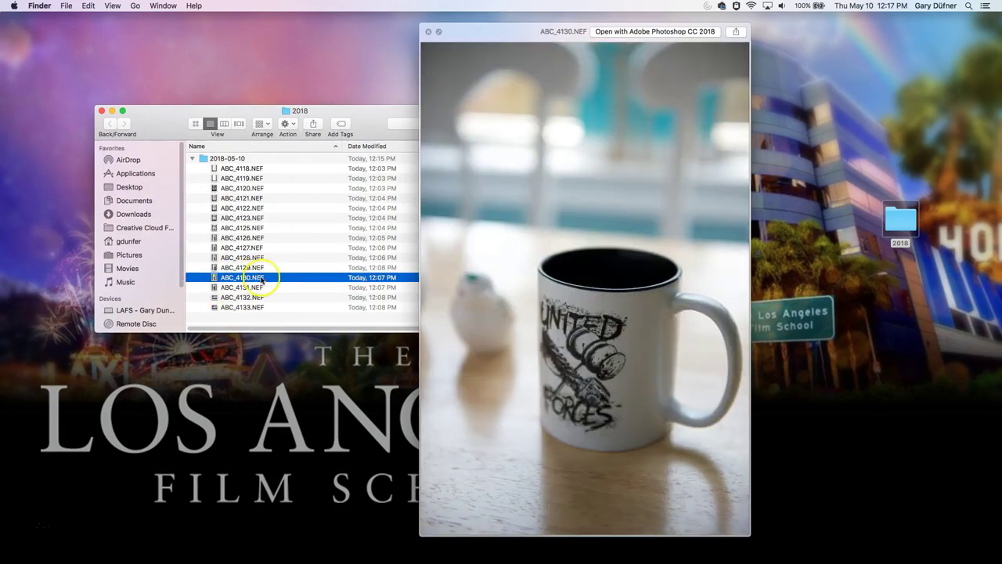
Open ABC_4130.NEF in Camera Raw, try Auto, reset to Default, and set Clarity to 0
{"action": "double_click", "coordinate": [261, 279]}
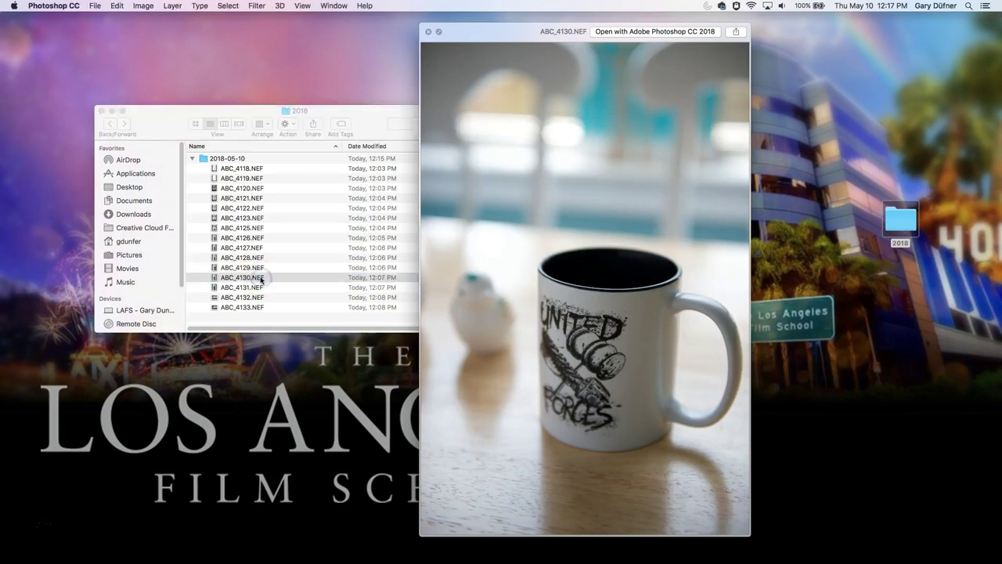
{"action": "left_click_drag", "start_coordinate": [650, 52], "coordinate": [659, 41]}
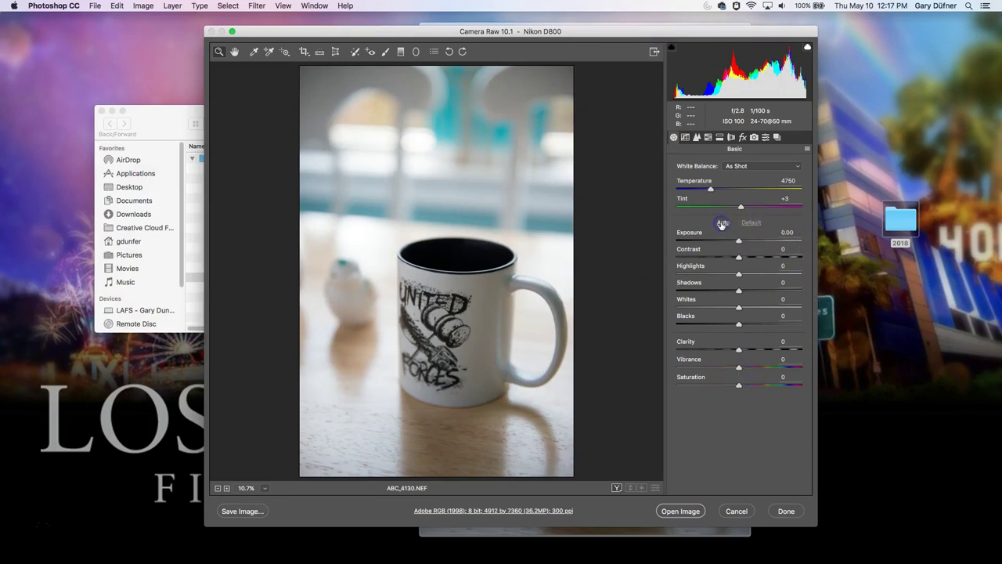
{"action": "left_click", "coordinate": [722, 223]}
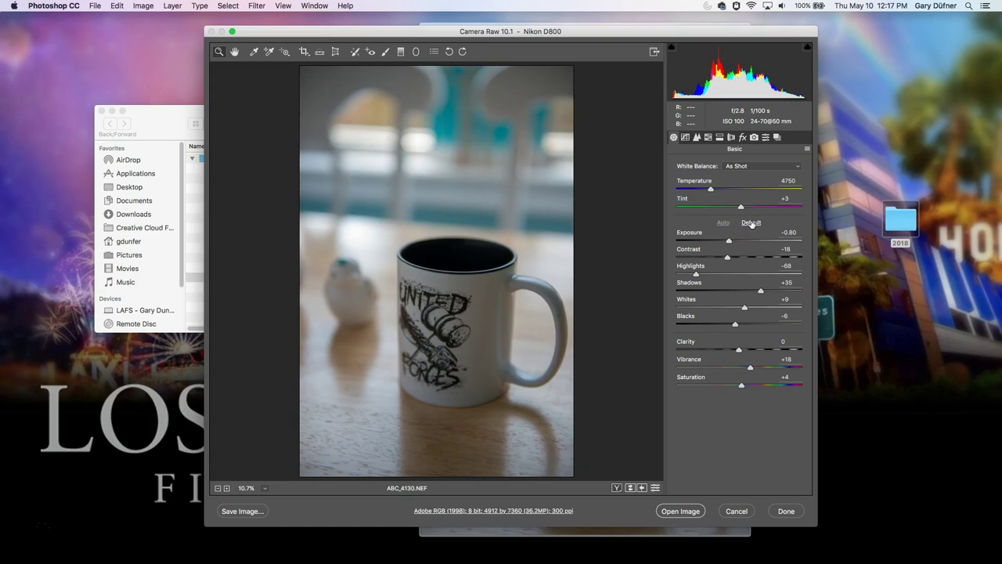
{"action": "left_click", "coordinate": [748, 223]}
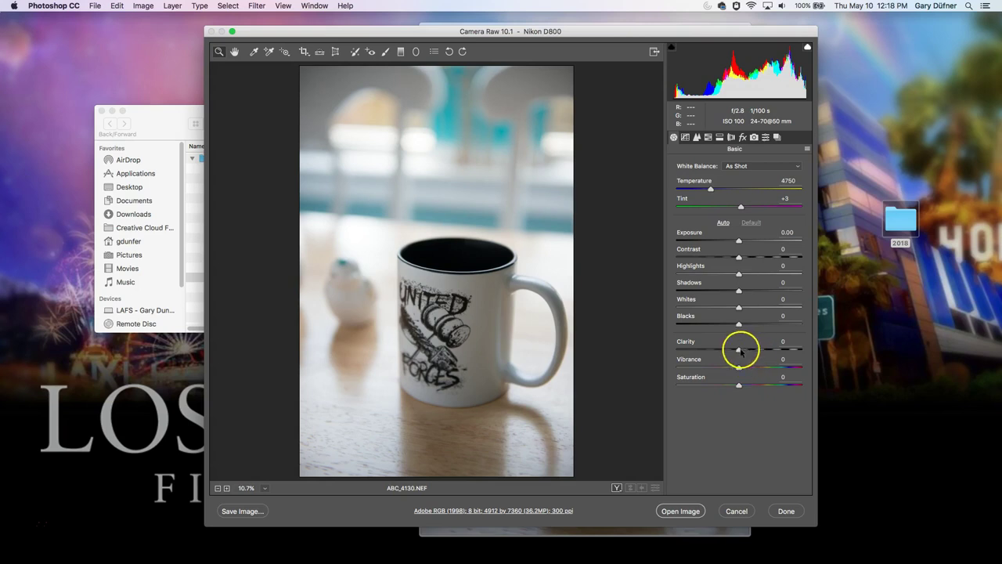
{"action": "left_click_drag", "start_coordinate": [738, 351], "coordinate": [795, 350]}
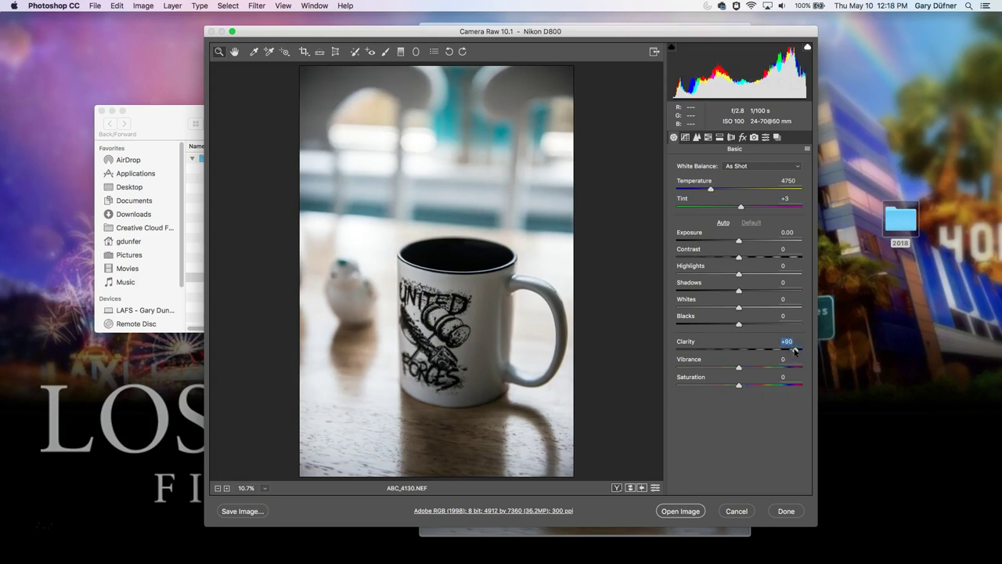
{"action": "left_click_drag", "start_coordinate": [795, 350], "coordinate": [745, 351]}
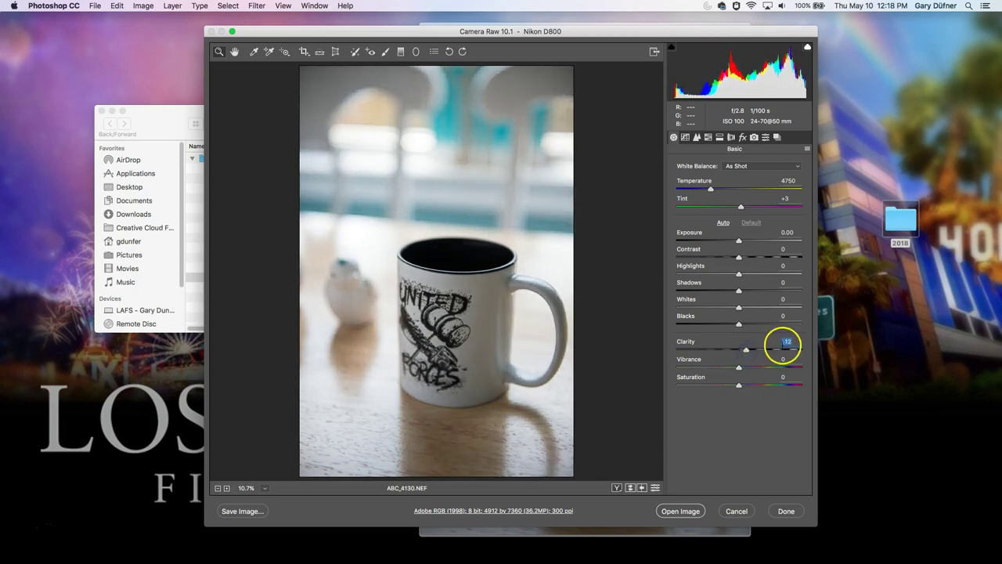
{"action": "type", "text": "0"}
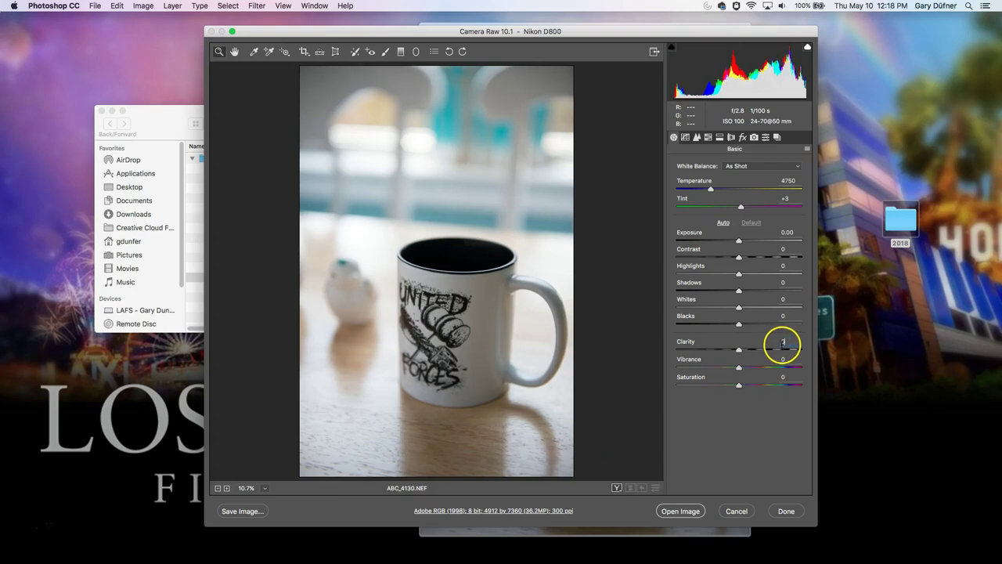
Open the unadjusted mug photo in Photoshop and zoom out to fit it
{"action": "left_click", "coordinate": [684, 513]}
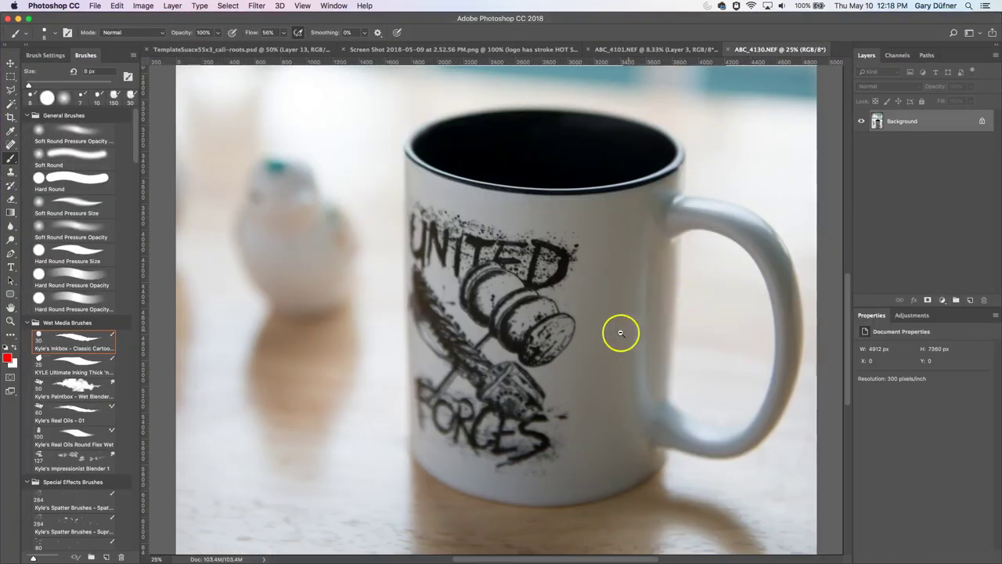
{"action": "key", "text": "super+minus"}
{"action": "key", "text": "super+minus"}
{"action": "left_click_drag", "start_coordinate": [595, 337], "coordinate": [574, 333]}
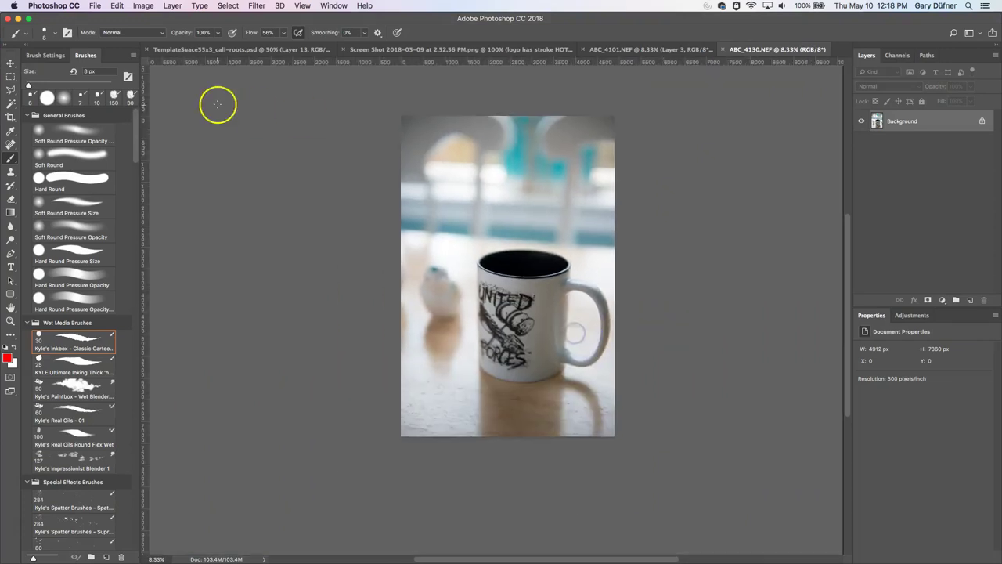
Reopen ABC_4130.NEF in Camera Raw with Clarity at +48 and open it in Photoshop
{"action": "left_click", "coordinate": [18, 18]}
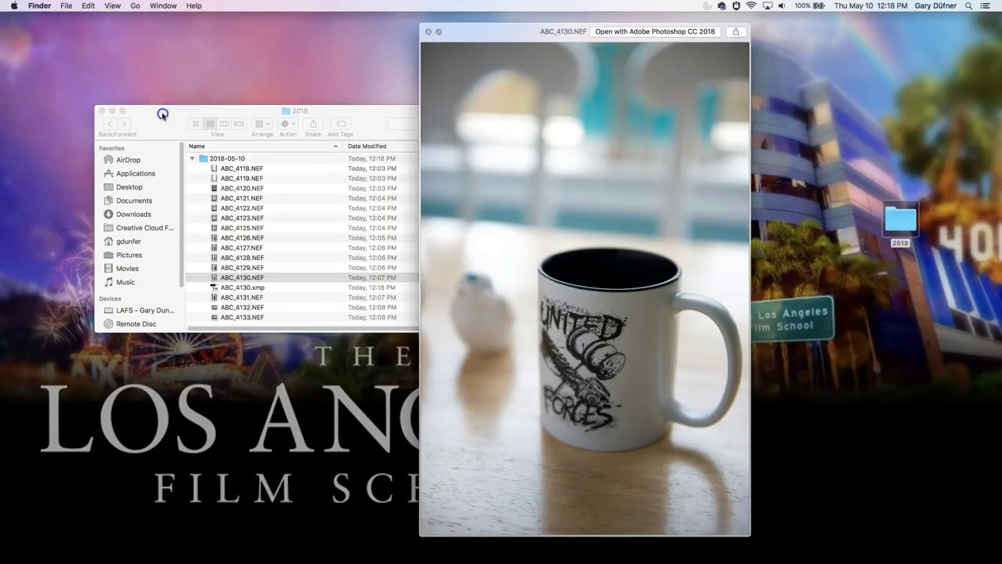
{"action": "left_click", "coordinate": [265, 276]}
{"action": "double_click", "coordinate": [262, 278]}
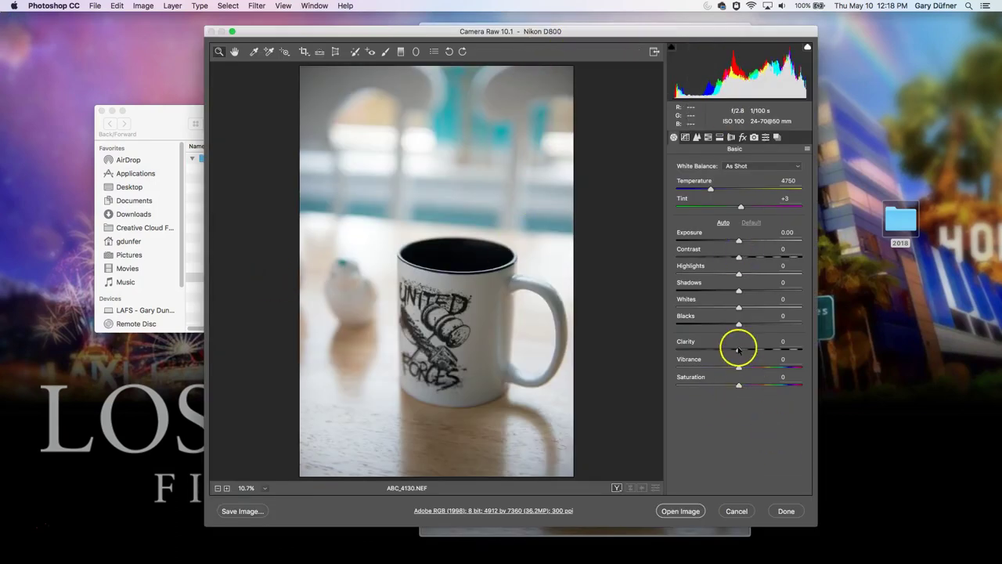
{"action": "left_click_drag", "start_coordinate": [741, 351], "coordinate": [770, 351]}
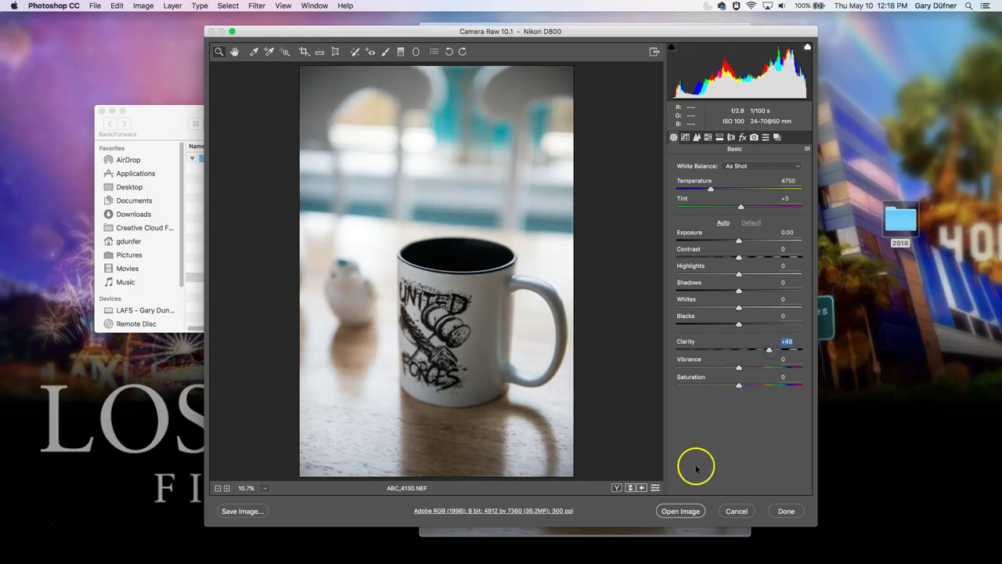
{"action": "left_click", "coordinate": [681, 513]}
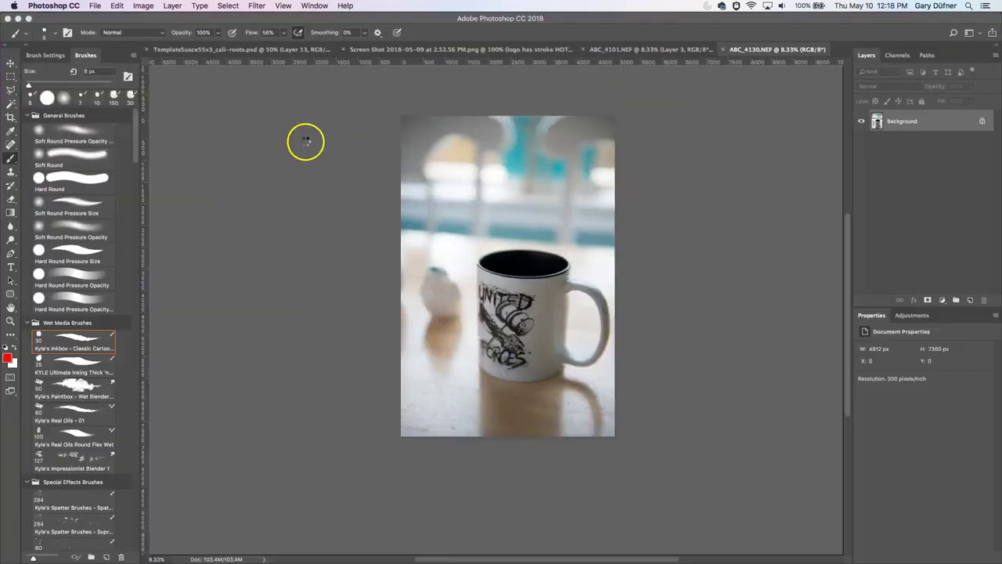
Bring the clarity-boosted photo into the ABC_4130.NEF document as Layer 1
{"action": "key", "text": "super+plus"}
{"action": "key", "text": "super+plus"}
{"action": "key", "text": "super+plus"}
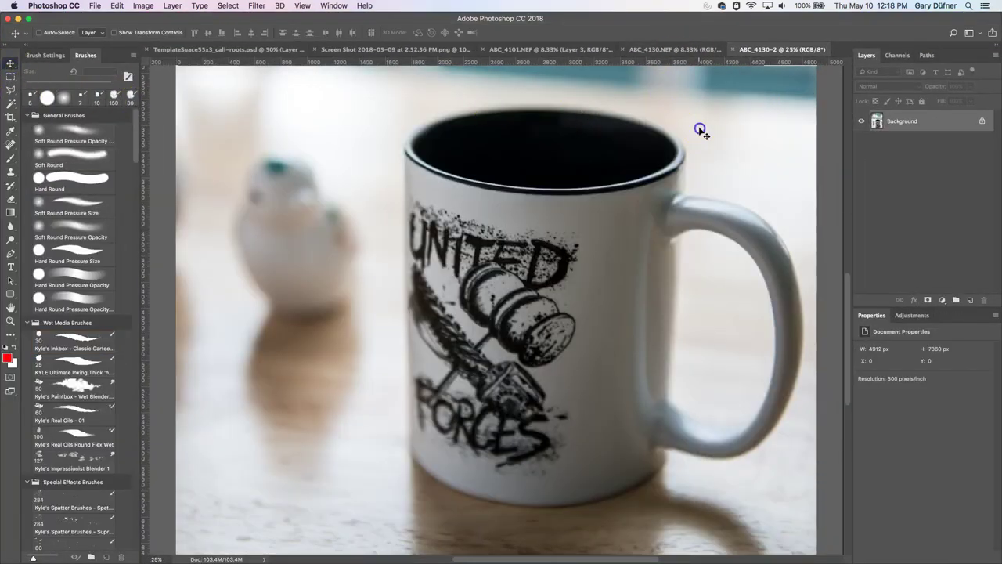
{"action": "left_click", "coordinate": [655, 49]}
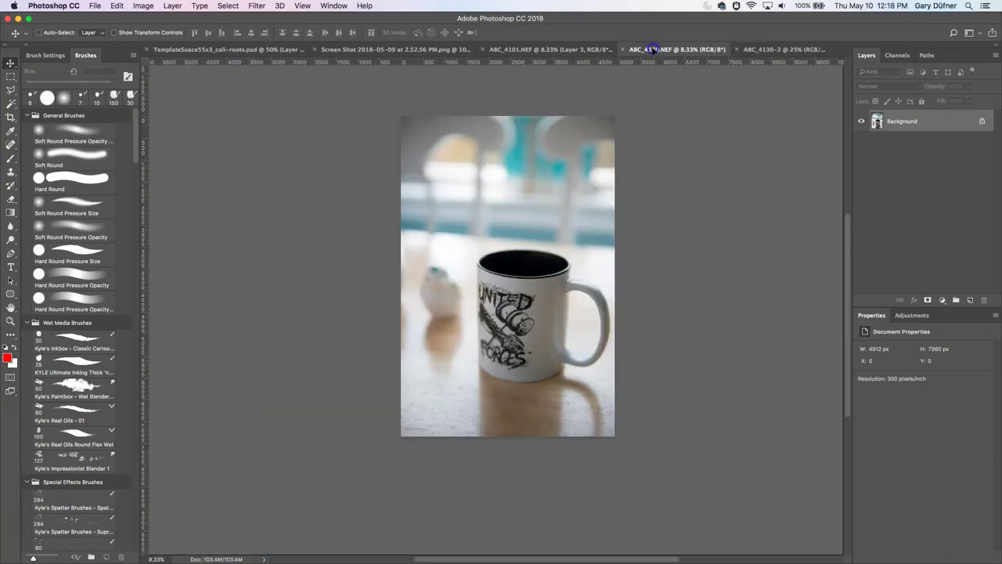
{"action": "key", "text": "super+j"}
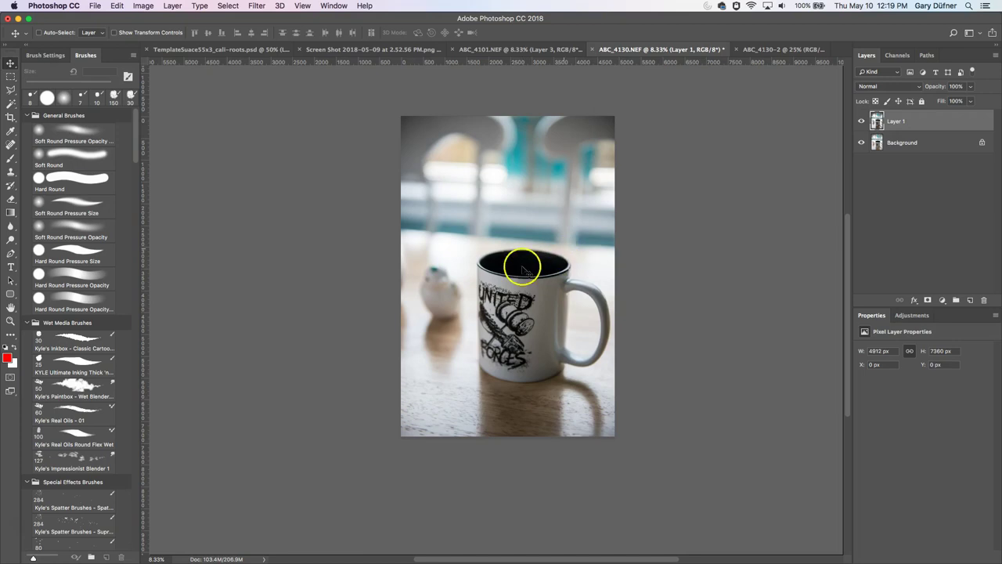
Toggle Layer 1's visibility repeatedly to compare the crisper mug against the original
{"action": "left_click", "coordinate": [862, 121]}
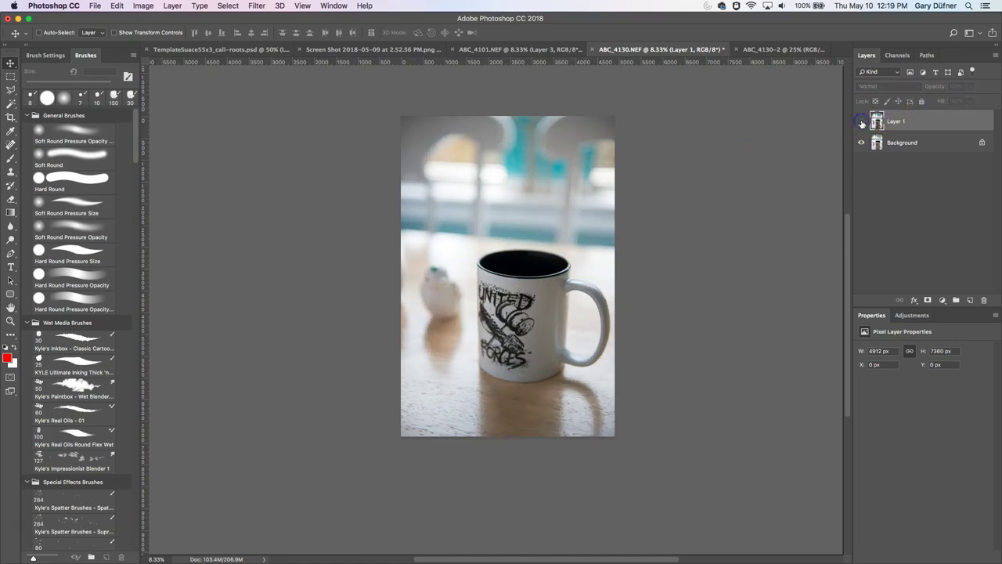
{"action": "left_click", "coordinate": [861, 122]}
{"action": "left_click", "coordinate": [861, 122]}
{"action": "left_click", "coordinate": [861, 122]}
{"action": "left_click", "coordinate": [863, 123]}
{"action": "left_click", "coordinate": [862, 123]}
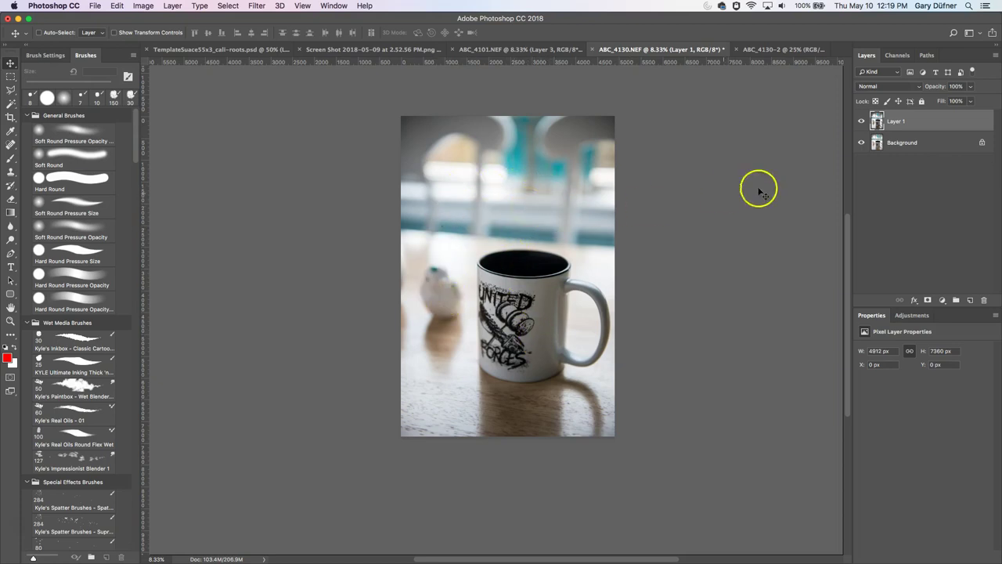
{"action": "left_click", "coordinate": [862, 122]}
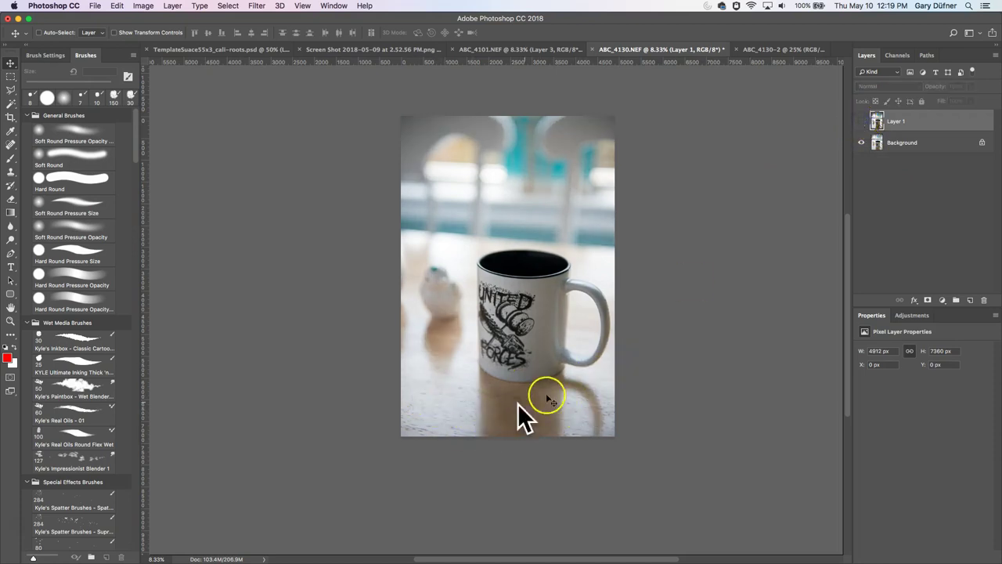
{"action": "left_click", "coordinate": [861, 121]}
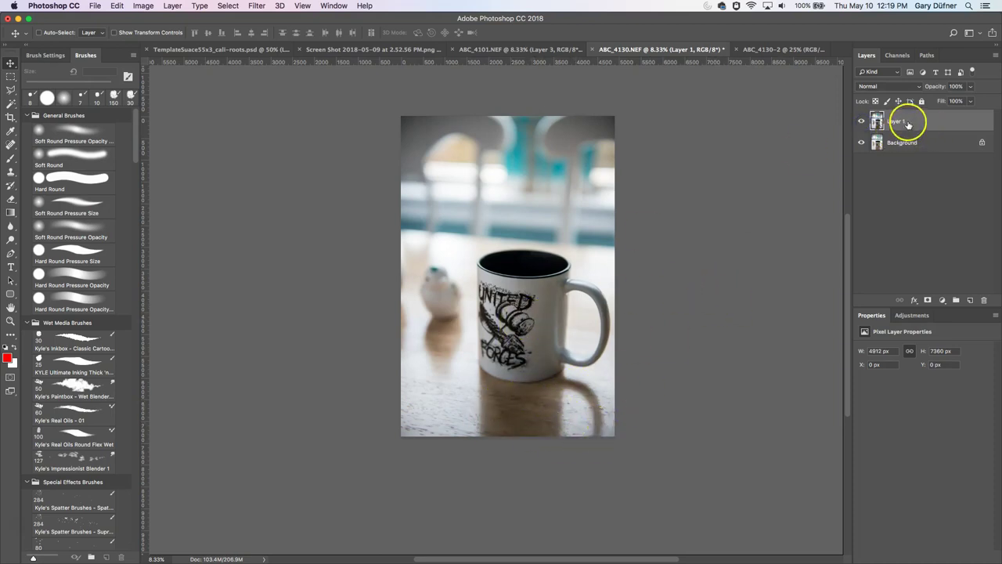
Add a layer mask to Layer 1 and fill it with black via Edit > Fill
{"action": "left_click", "coordinate": [928, 301]}
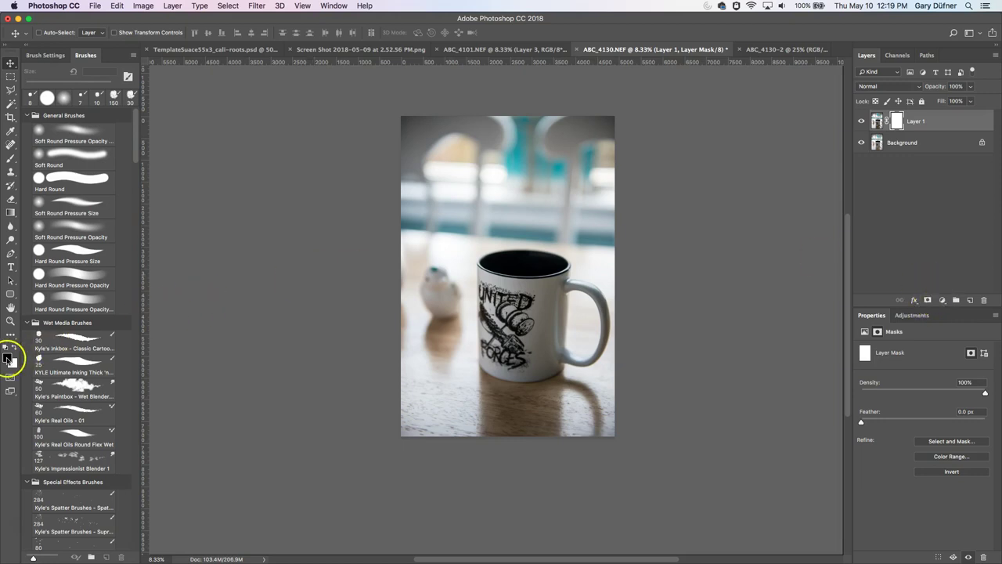
{"action": "left_click", "coordinate": [121, 6]}
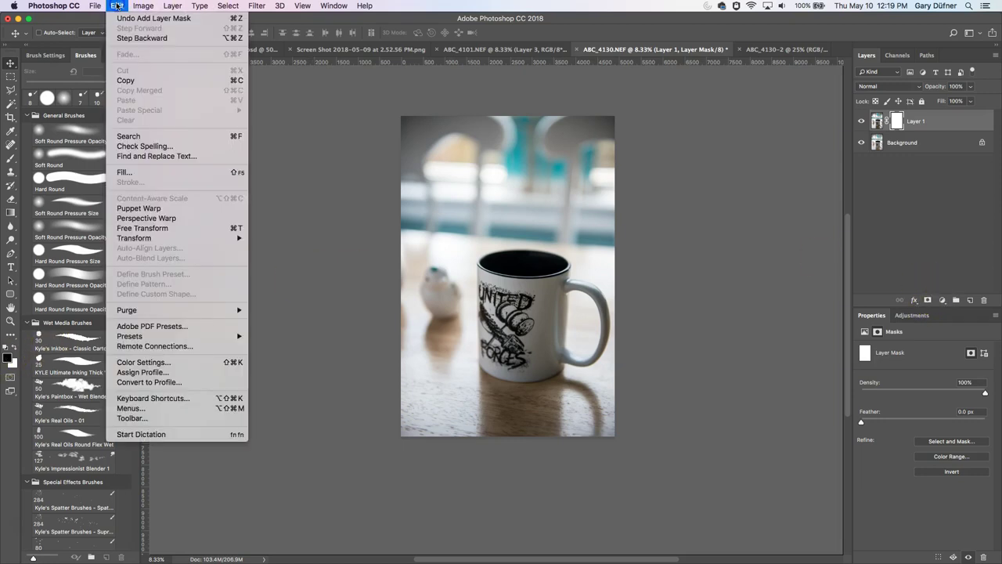
{"action": "left_click", "coordinate": [126, 170]}
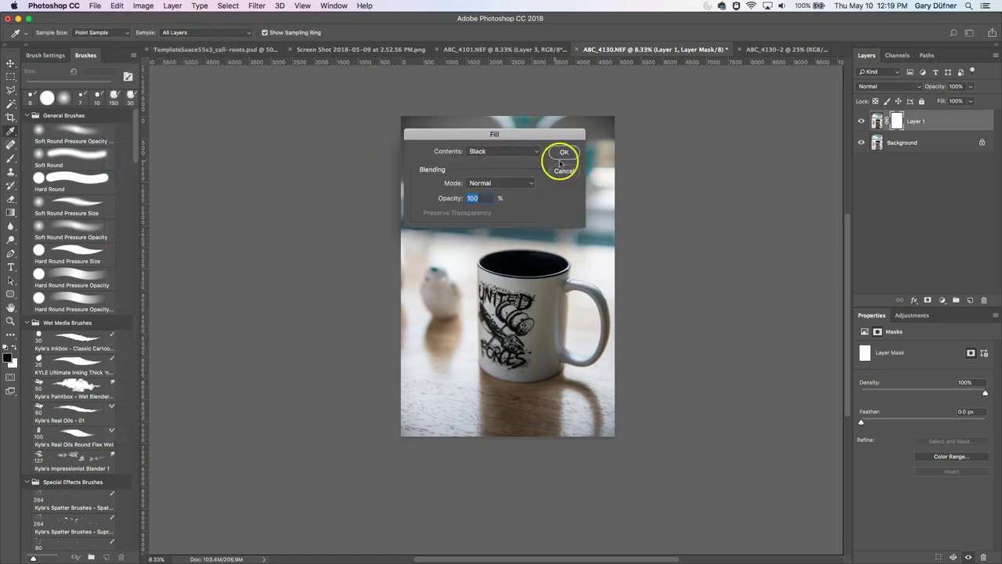
{"action": "left_click", "coordinate": [565, 152]}
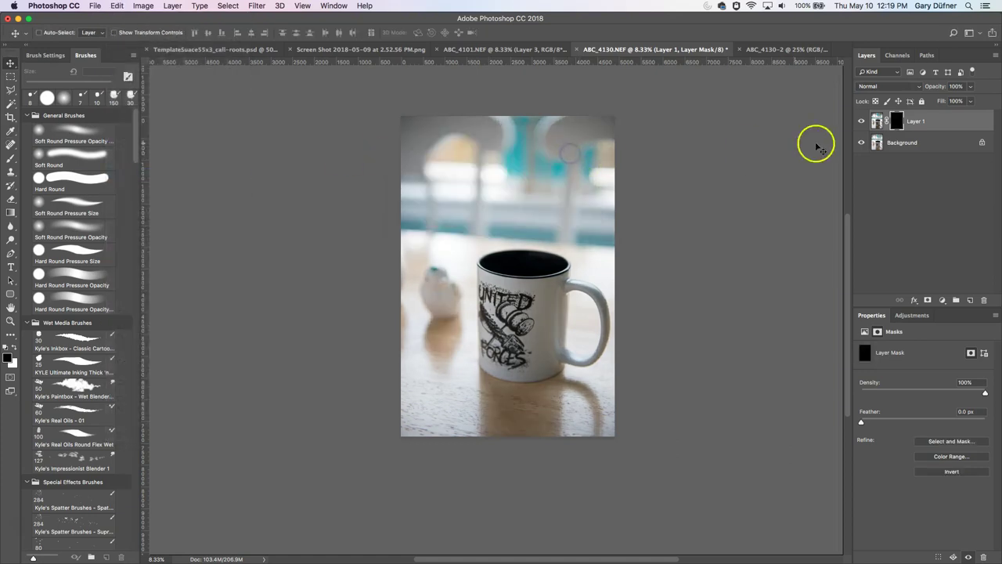
Target Layer 1's mask and set up a white Soft Round Pressure Opacity brush
{"action": "key", "text": "v"}
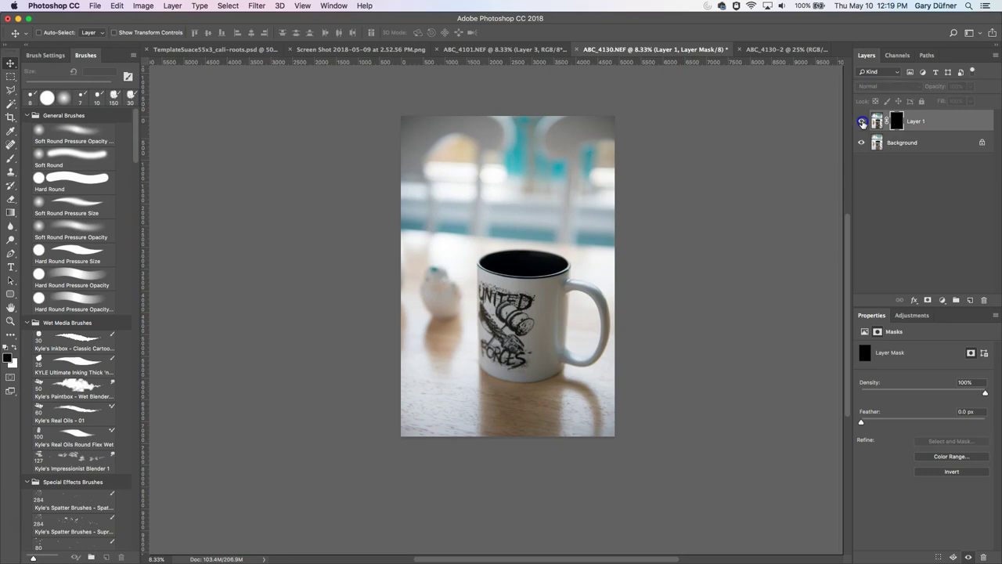
{"action": "left_click", "coordinate": [879, 121]}
{"action": "left_click", "coordinate": [189, 164]}
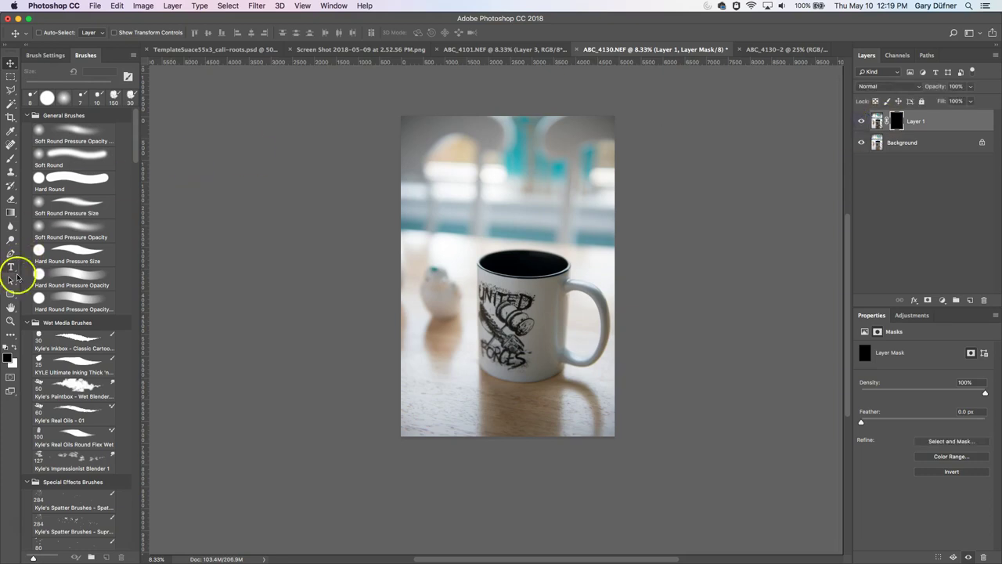
{"action": "left_click", "coordinate": [11, 158]}
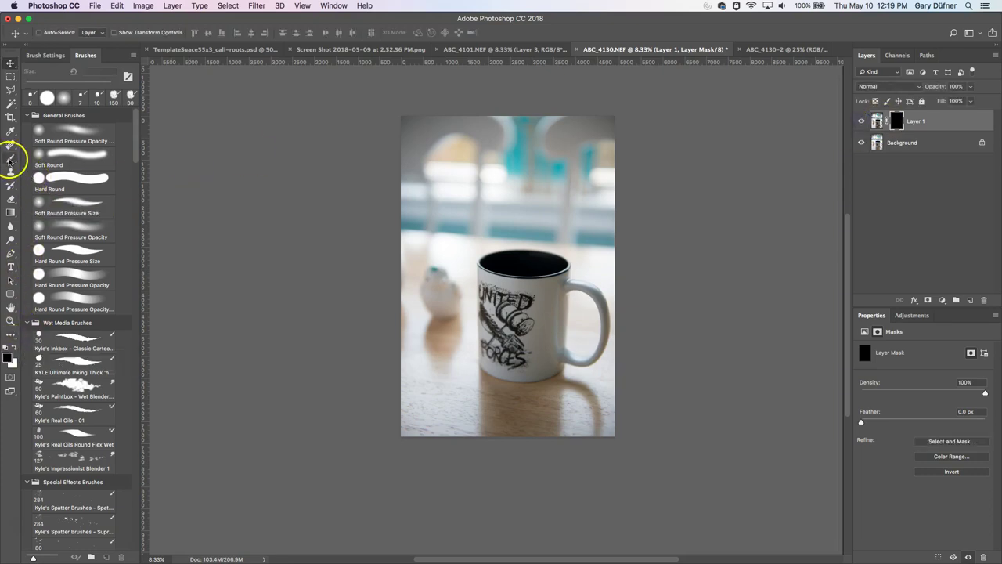
{"action": "left_click", "coordinate": [72, 226]}
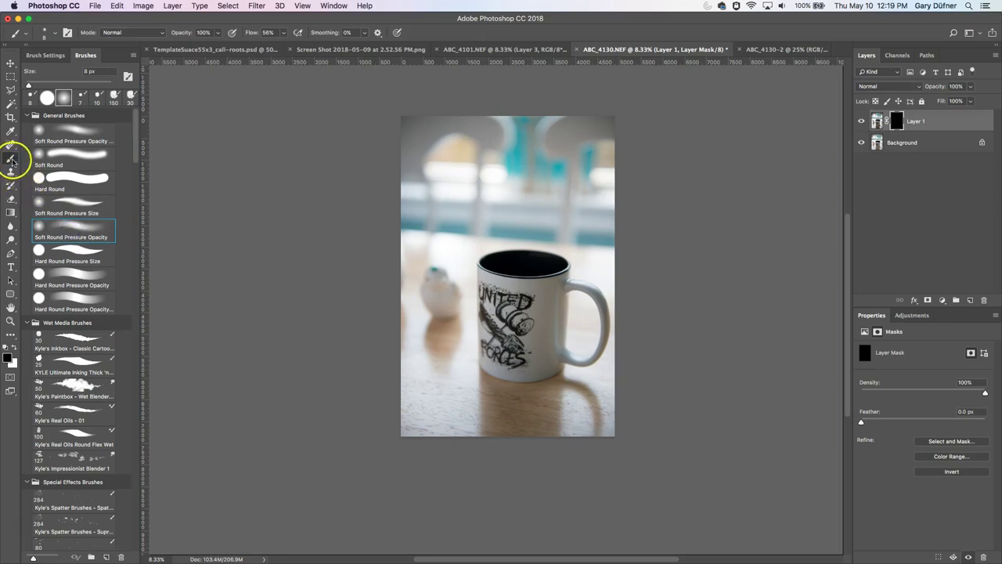
{"action": "left_click", "coordinate": [15, 346]}
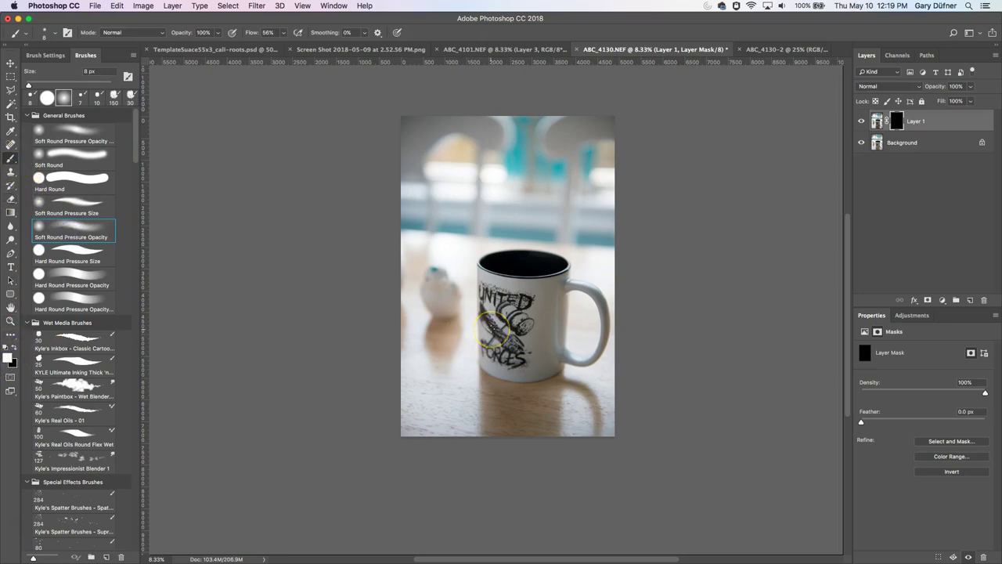
Enlarge the brush and paint white over the mug on the mask
{"action": "mouse_move", "coordinate": [506, 338]}
{"action": "left_mouse_down"}
{"action": "mouse_move", "coordinate": [523, 323]}
{"action": "mouse_move", "coordinate": [515, 299]}
{"action": "left_mouse_up"}
{"action": "key", "text": "bracketright"}
{"action": "key", "text": "bracketright"}
{"action": "key", "text": "bracketright"}
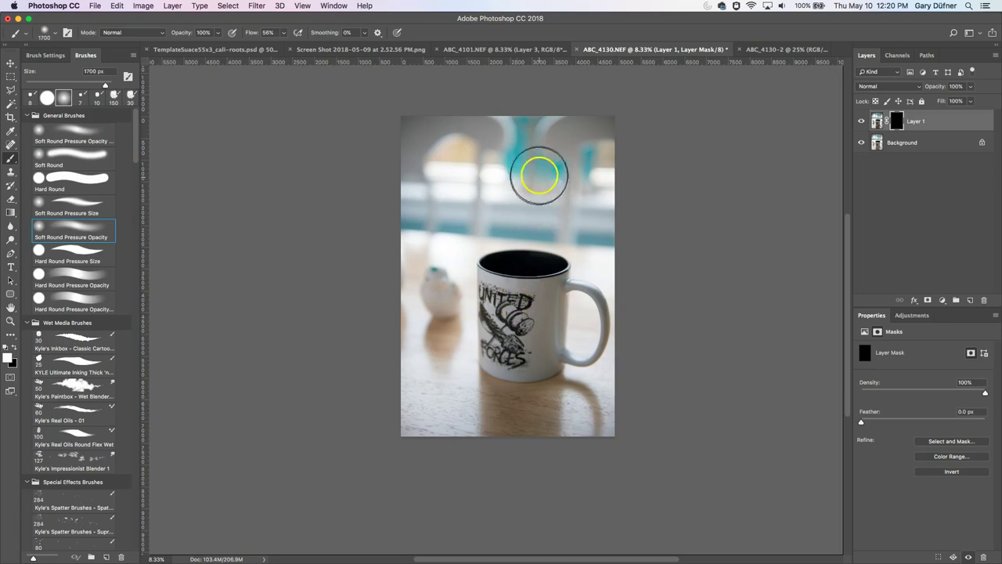
{"action": "left_click_drag", "start_coordinate": [539, 177], "coordinate": [579, 162]}
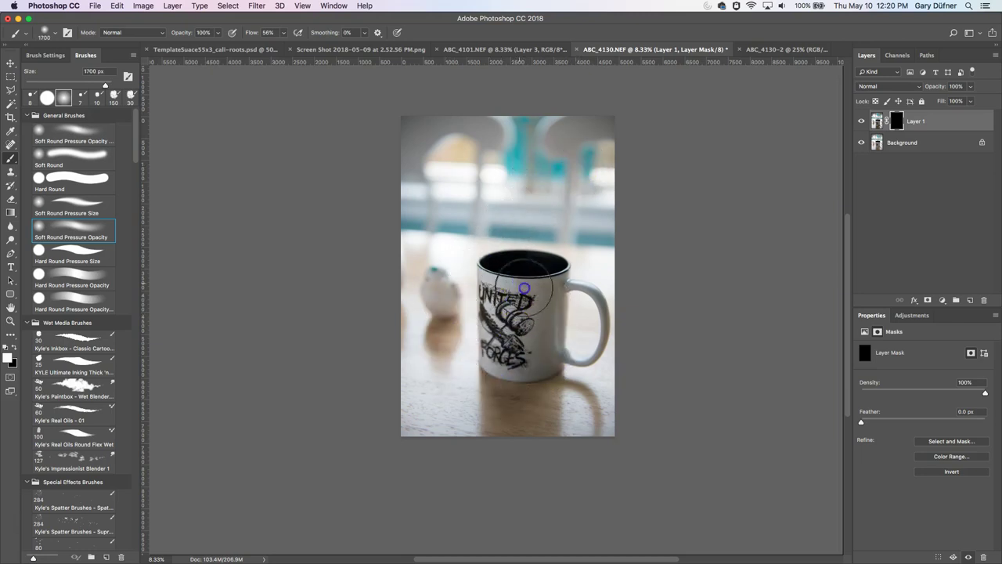
{"action": "mouse_move", "coordinate": [524, 288]}
{"action": "left_mouse_down"}
{"action": "mouse_move", "coordinate": [543, 329]}
{"action": "mouse_move", "coordinate": [544, 404]}
{"action": "mouse_move", "coordinate": [528, 394]}
{"action": "mouse_move", "coordinate": [591, 343]}
{"action": "mouse_move", "coordinate": [519, 287]}
{"action": "mouse_move", "coordinate": [546, 300]}
{"action": "left_mouse_up"}
Hide the Background layer to inspect Layer 1's mask on its own
{"action": "left_click", "coordinate": [860, 121]}
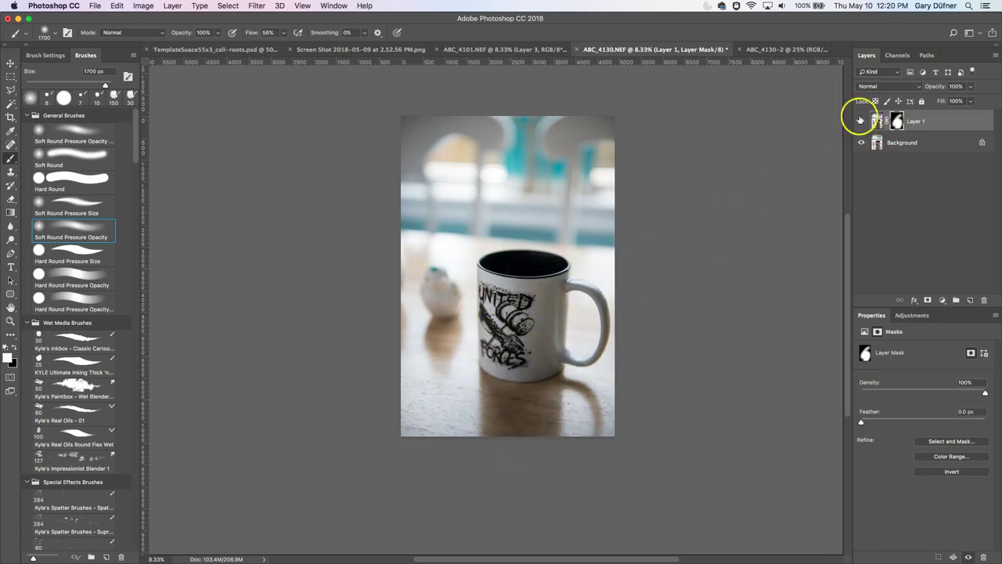
{"action": "left_click", "coordinate": [861, 143]}
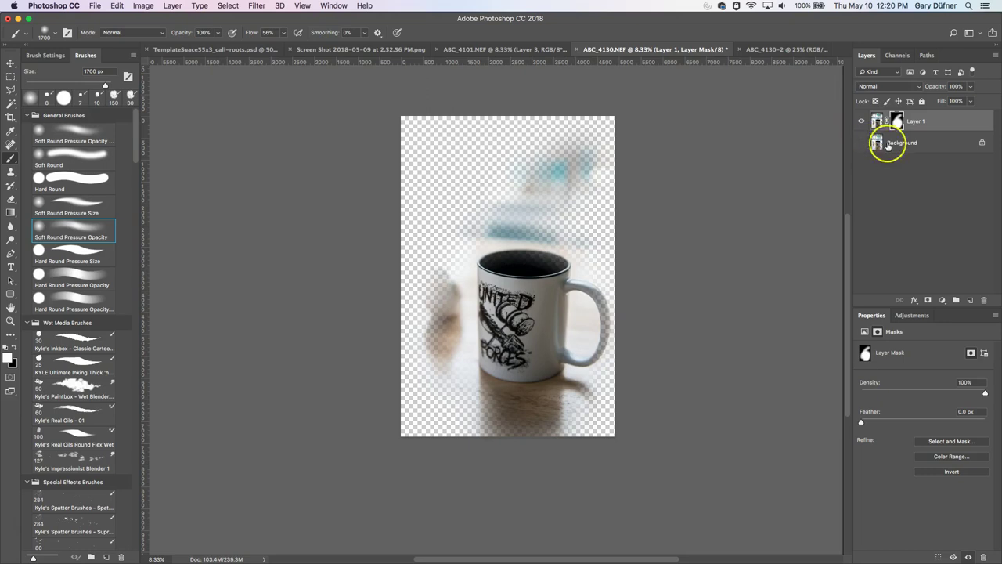
{"action": "left_click", "coordinate": [861, 144]}
{"action": "left_click", "coordinate": [861, 144]}
{"action": "mouse_move", "coordinate": [557, 321]}
{"action": "left_mouse_down"}
{"action": "mouse_move", "coordinate": [533, 300]}
{"action": "mouse_move", "coordinate": [573, 242]}
{"action": "mouse_move", "coordinate": [581, 155]}
{"action": "mouse_move", "coordinate": [493, 228]}
{"action": "mouse_move", "coordinate": [534, 209]}
{"action": "mouse_move", "coordinate": [465, 347]}
{"action": "mouse_move", "coordinate": [429, 343]}
{"action": "mouse_move", "coordinate": [509, 368]}
{"action": "mouse_move", "coordinate": [536, 367]}
{"action": "mouse_move", "coordinate": [560, 343]}
{"action": "mouse_move", "coordinate": [596, 390]}
{"action": "mouse_move", "coordinate": [544, 335]}
{"action": "mouse_move", "coordinate": [547, 319]}
{"action": "mouse_move", "coordinate": [522, 289]}
{"action": "mouse_move", "coordinate": [547, 211]}
{"action": "mouse_move", "coordinate": [521, 233]}
{"action": "mouse_move", "coordinate": [555, 285]}
{"action": "mouse_move", "coordinate": [551, 330]}
{"action": "left_mouse_up"}
Fill Layer 1's mask with white, then with solid black
{"action": "key", "text": "x"}
{"action": "key", "text": "x"}
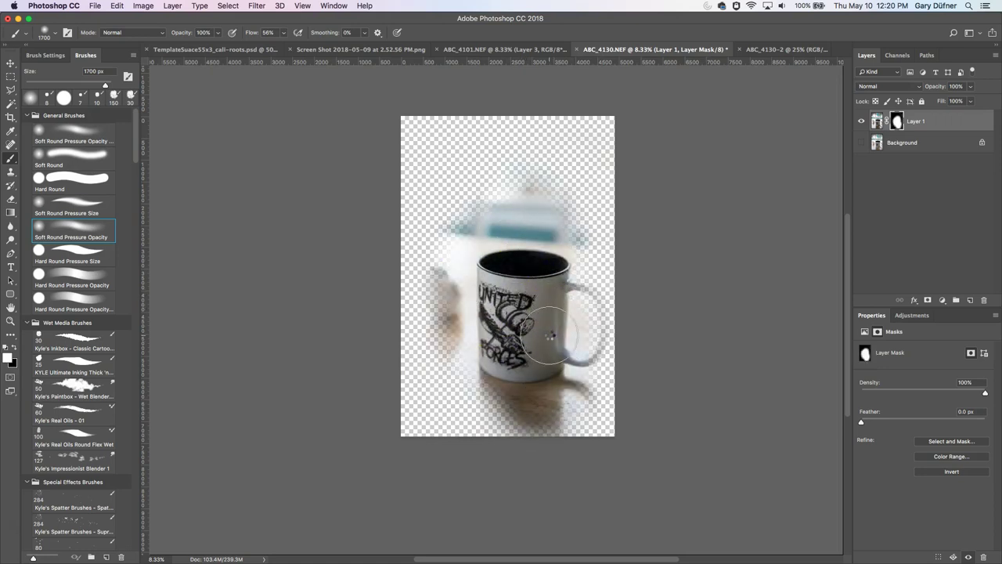
{"action": "key", "text": "alt+BackSpace"}
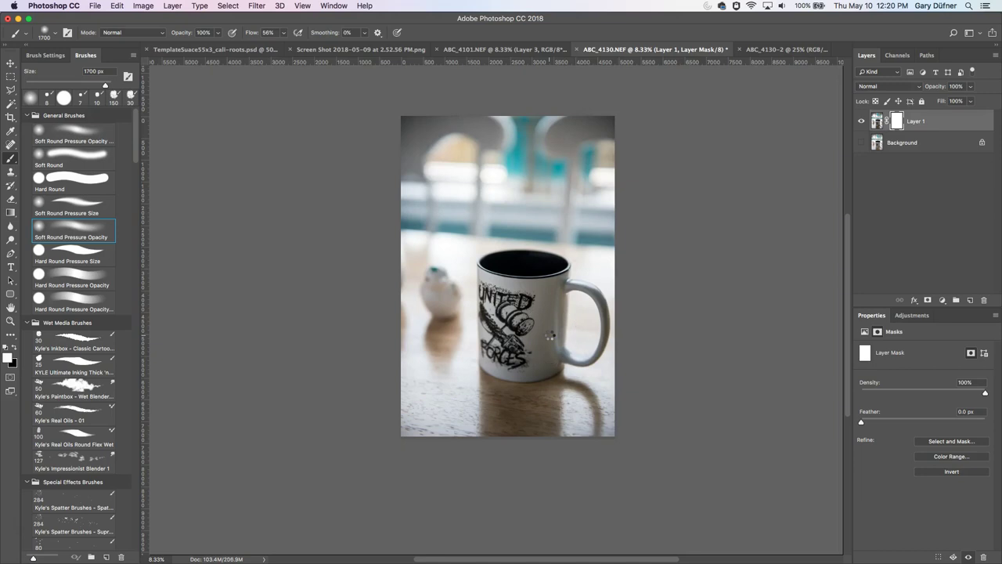
{"action": "key", "text": "ctrl+BackSpace"}
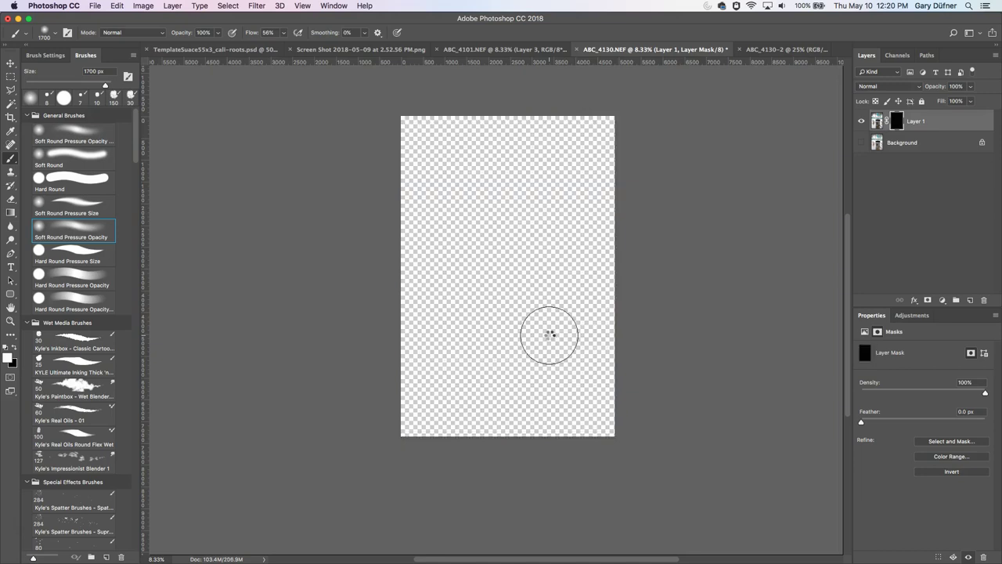
Show the Background, repaint the mug into Layer 1's mask, and compare with Layer 1 toggled
{"action": "left_click", "coordinate": [862, 143]}
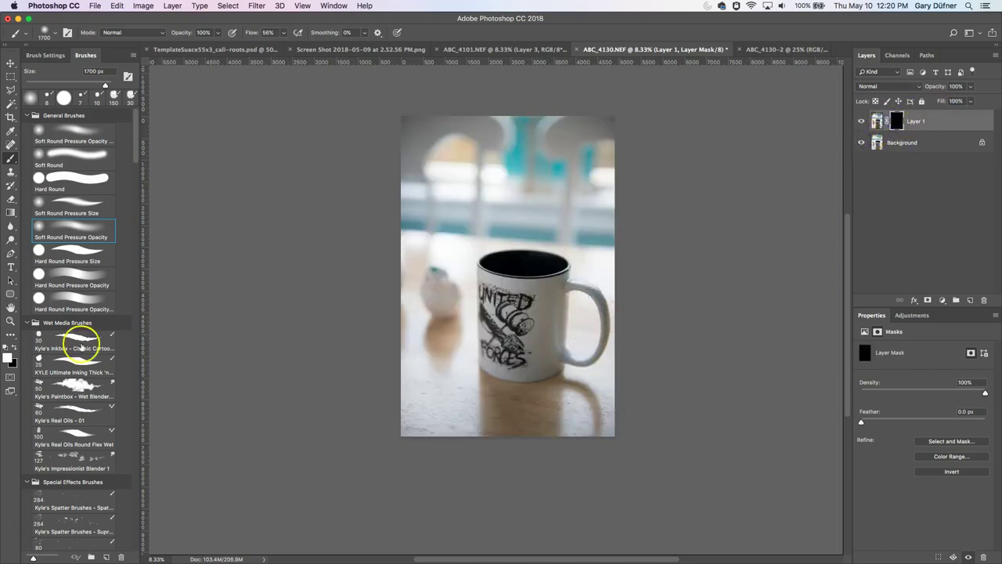
{"action": "mouse_move", "coordinate": [489, 313]}
{"action": "left_mouse_down"}
{"action": "mouse_move", "coordinate": [513, 305]}
{"action": "mouse_move", "coordinate": [516, 345]}
{"action": "mouse_move", "coordinate": [547, 305]}
{"action": "mouse_move", "coordinate": [534, 289]}
{"action": "mouse_move", "coordinate": [514, 323]}
{"action": "mouse_move", "coordinate": [513, 355]}
{"action": "mouse_move", "coordinate": [538, 331]}
{"action": "left_mouse_up"}
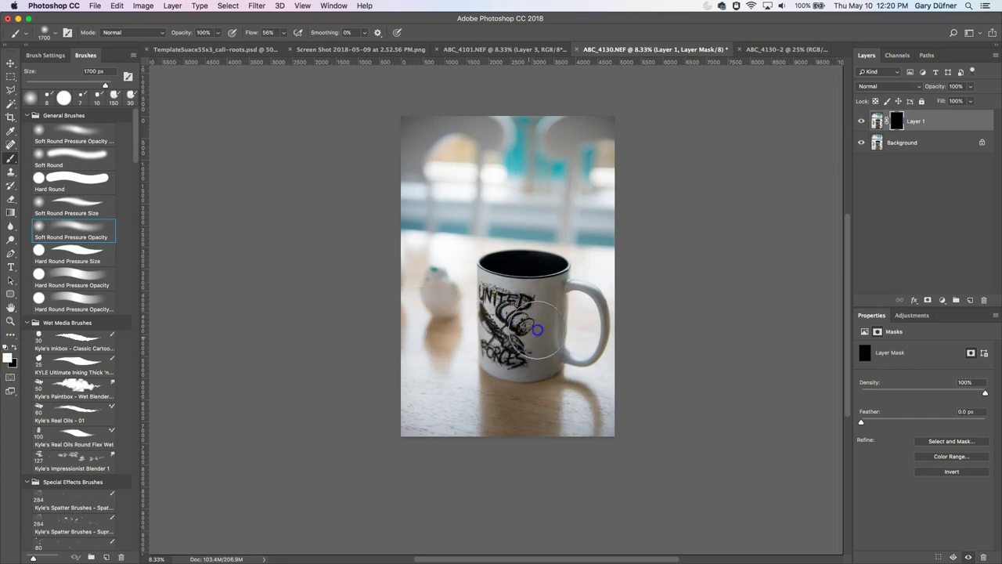
{"action": "left_click", "coordinate": [862, 121]}
{"action": "left_click", "coordinate": [861, 122]}
{"action": "left_click", "coordinate": [861, 121]}
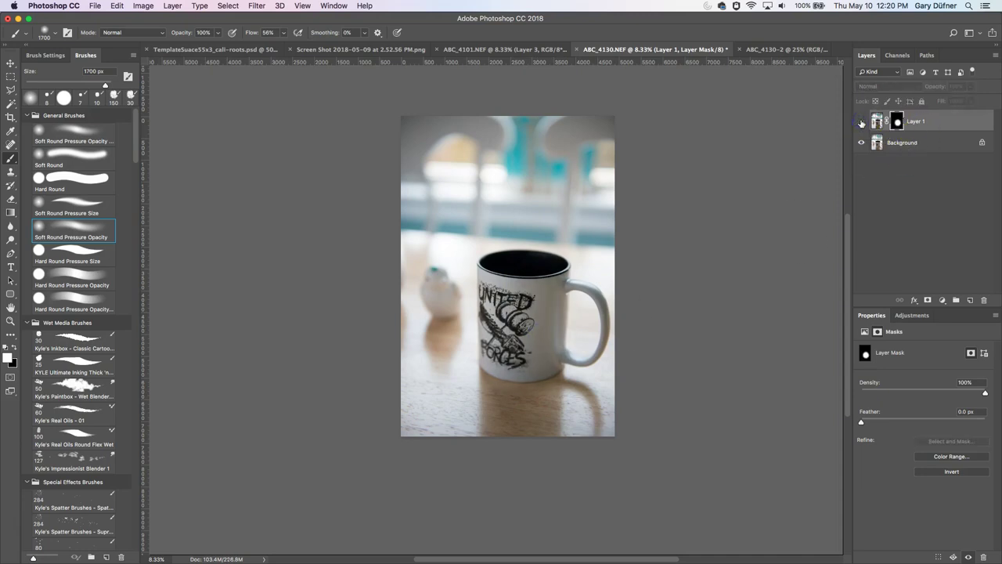
{"action": "left_click", "coordinate": [861, 122]}
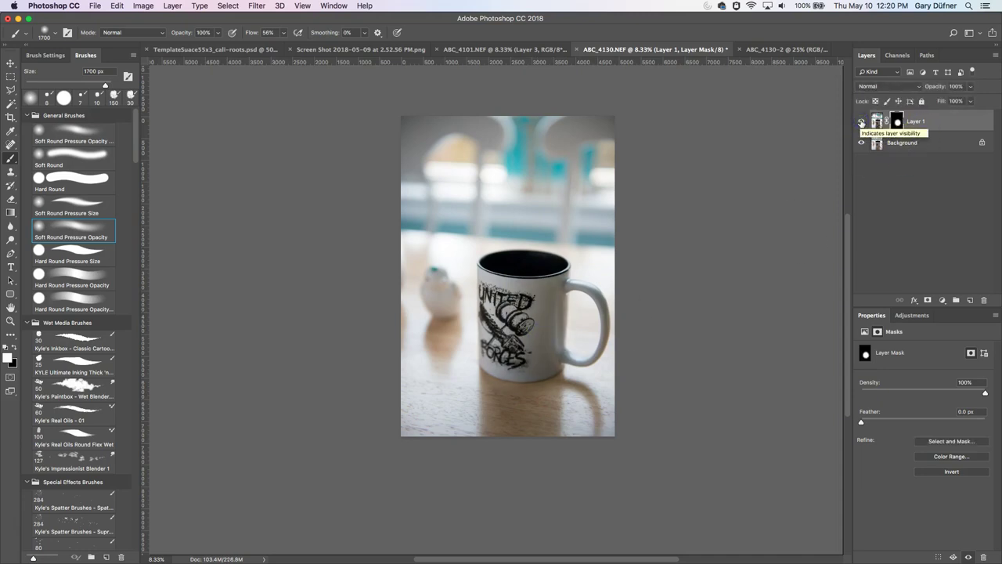
{"action": "left_click", "coordinate": [861, 121]}
{"action": "left_click", "coordinate": [861, 122]}
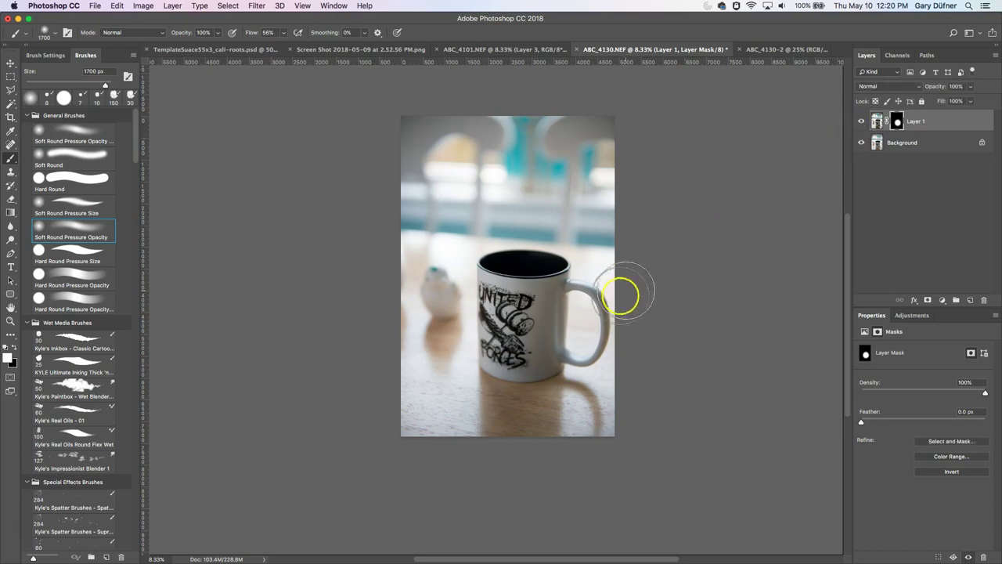
{"action": "scroll", "coordinate": [538, 313], "scroll_direction": "up", "scroll_amount": 1}
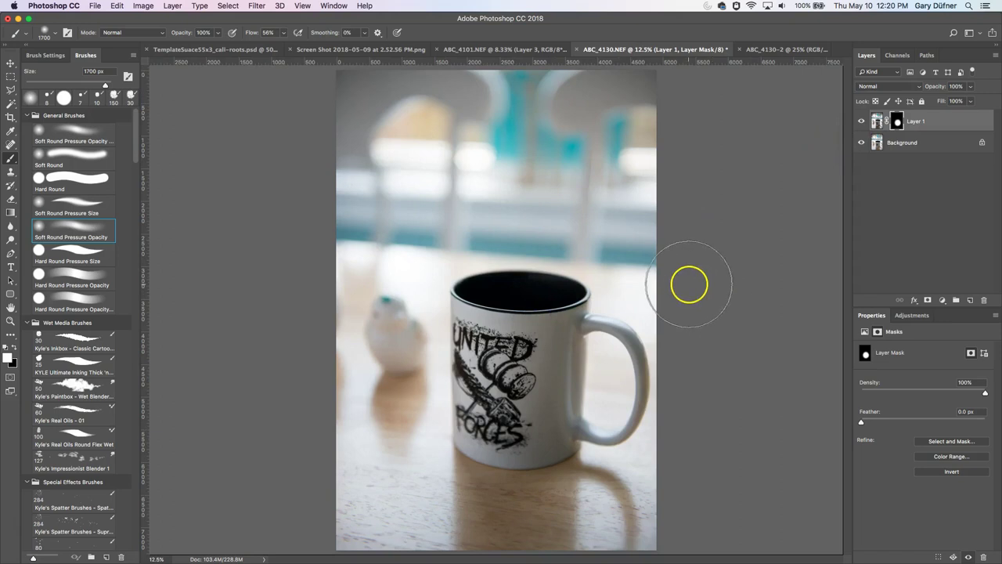
{"action": "left_click", "coordinate": [861, 122]}
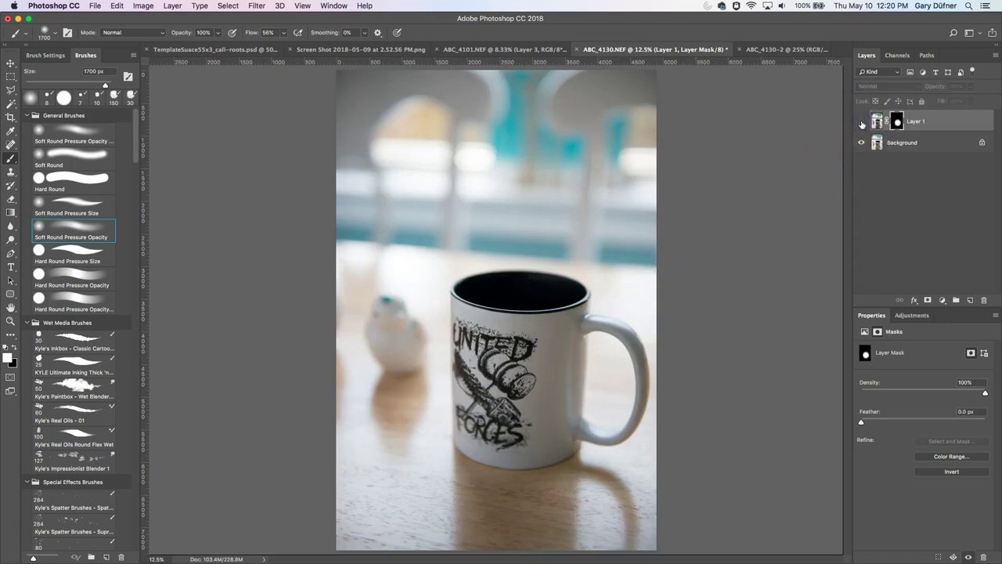
{"action": "left_click", "coordinate": [862, 122]}
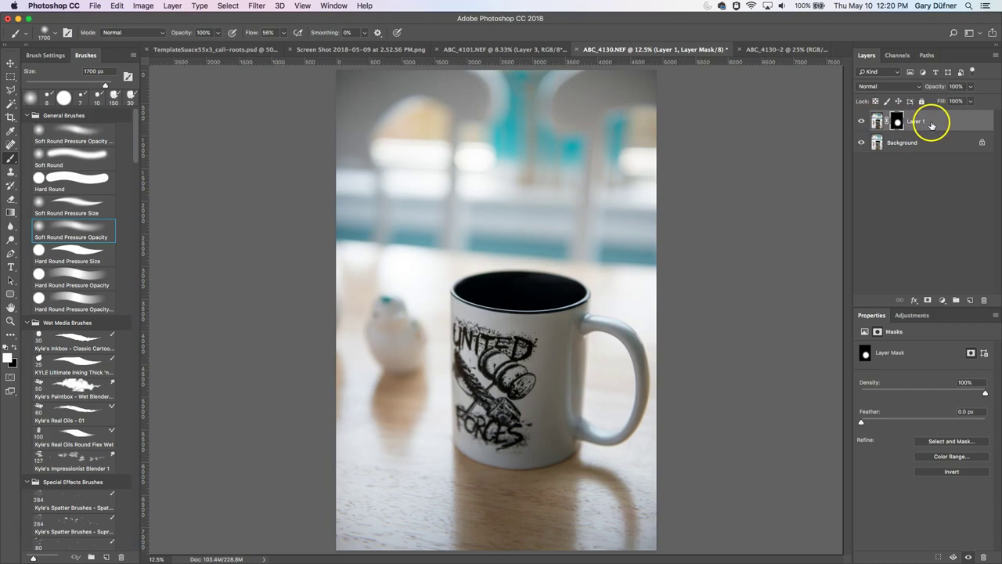
Lower Layer 1's opacity to 47% and compare the result with it hidden
{"action": "left_click", "coordinate": [971, 86]}
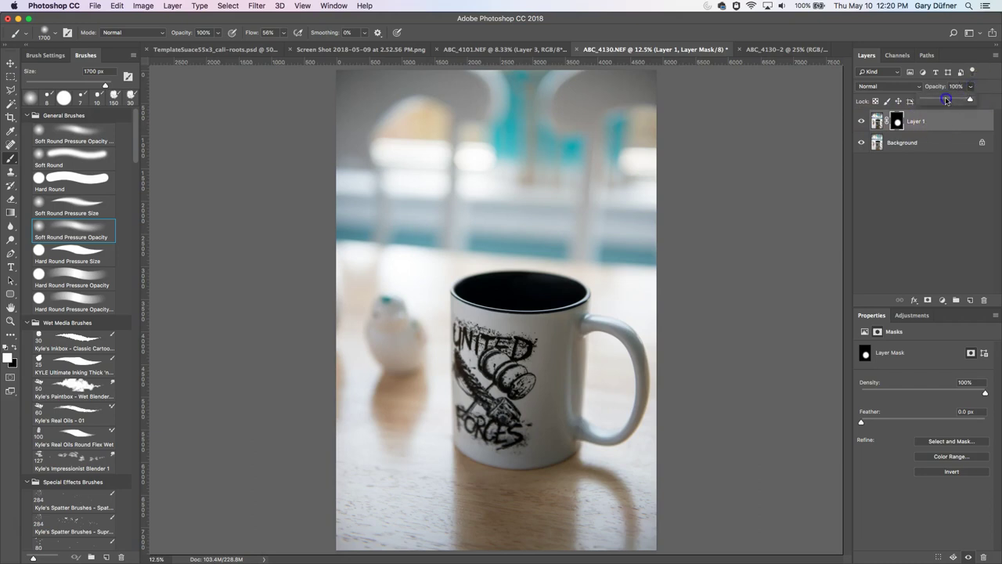
{"action": "left_click", "coordinate": [946, 100]}
{"action": "left_click", "coordinate": [861, 122]}
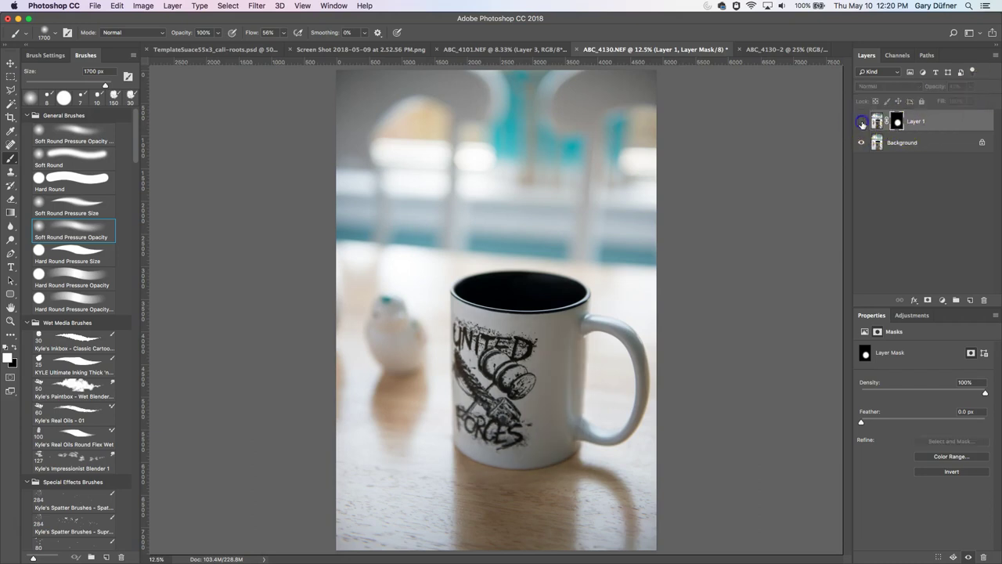
{"action": "left_click", "coordinate": [861, 123]}
{"action": "left_click", "coordinate": [862, 122]}
{"action": "left_click", "coordinate": [861, 122]}
{"action": "key", "text": "super+minus"}
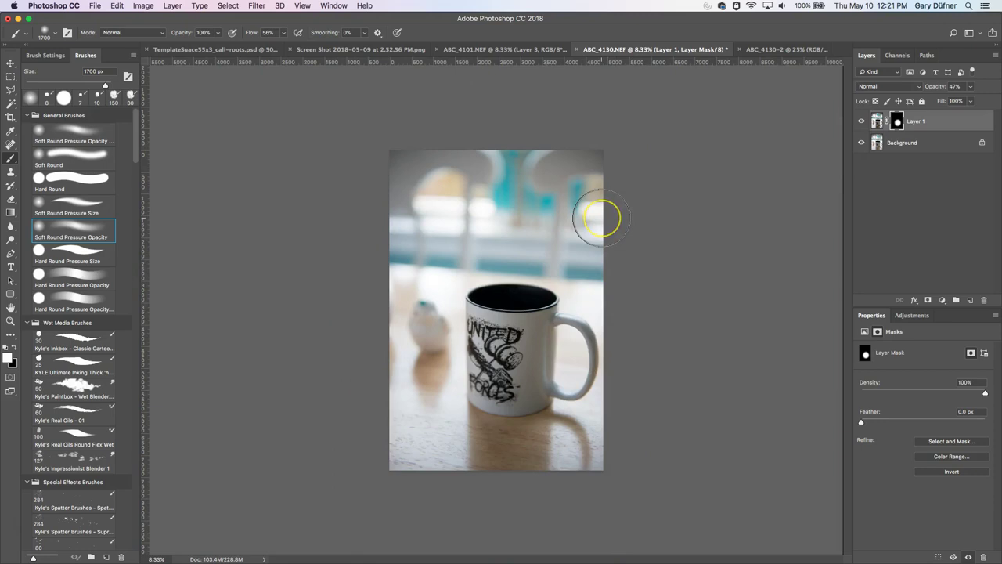
Place vertical guides along the mug's left and right edges, undoing an accidental third guide
{"action": "left_click", "coordinate": [642, 209]}
{"action": "left_click_drag", "start_coordinate": [144, 122], "coordinate": [465, 247]}
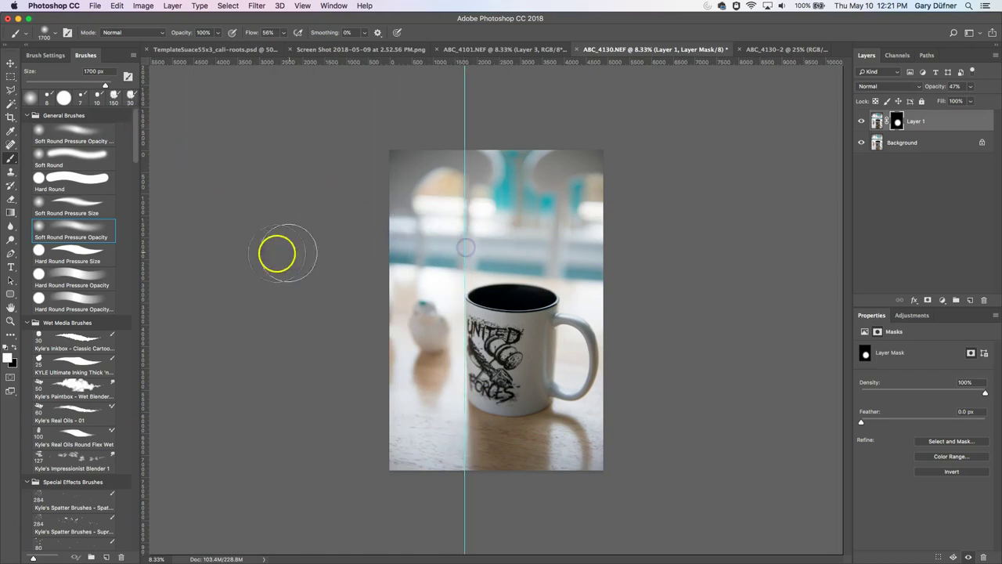
{"action": "left_click_drag", "start_coordinate": [148, 258], "coordinate": [560, 259]}
{"action": "left_click", "coordinate": [496, 225]}
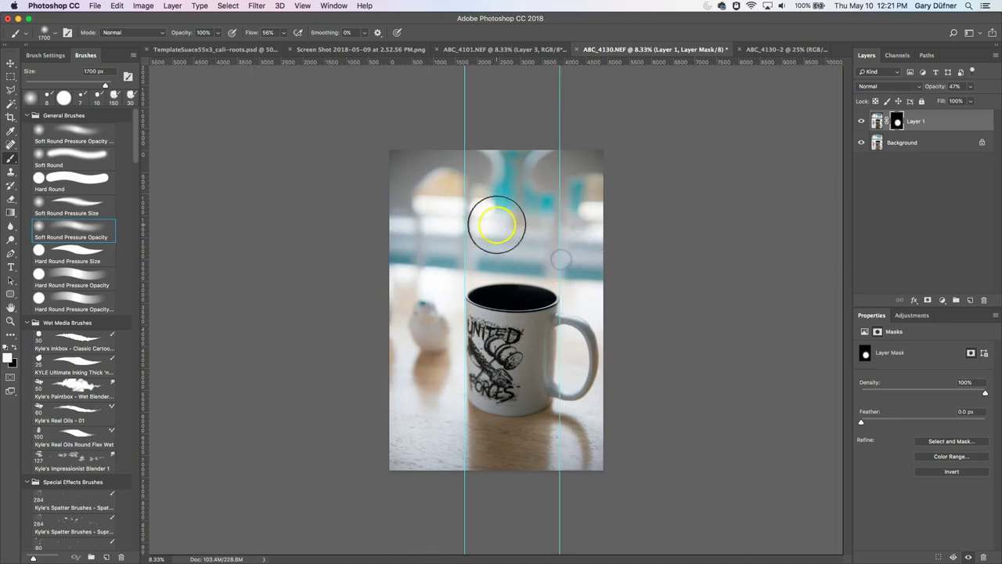
{"action": "left_click", "coordinate": [512, 71]}
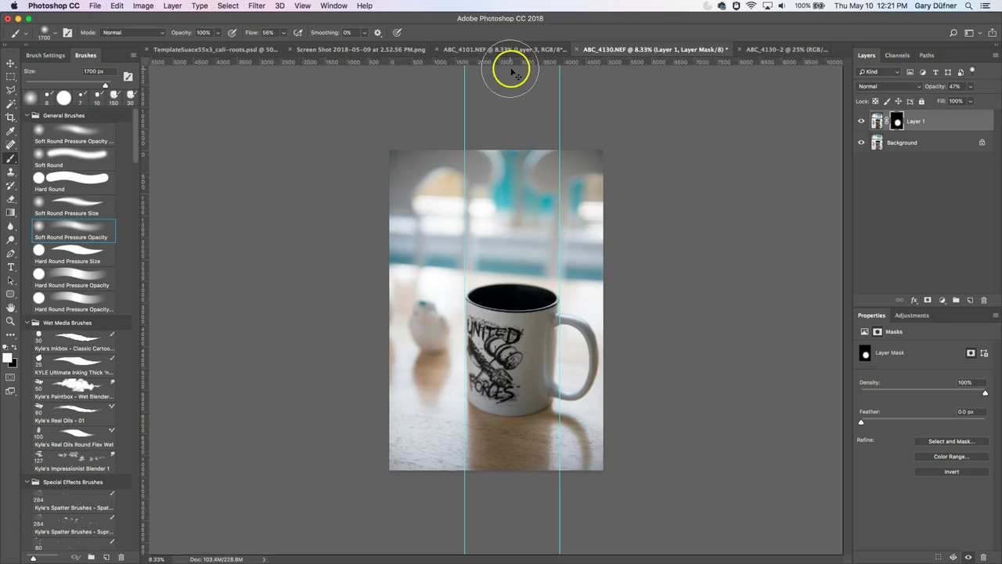
{"action": "left_click", "coordinate": [9, 65]}
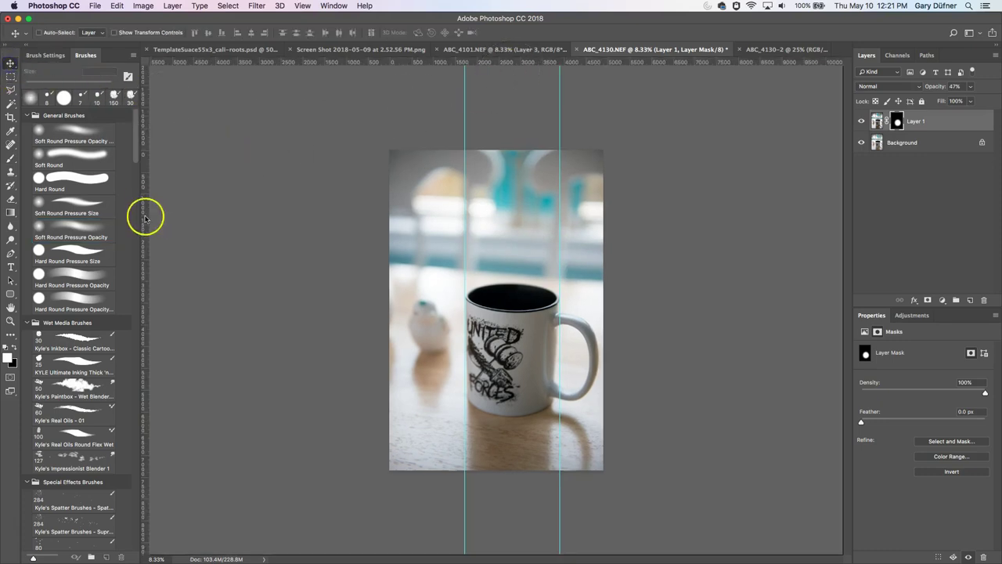
{"action": "left_click_drag", "start_coordinate": [144, 217], "coordinate": [430, 240]}
{"action": "key", "text": "super+z"}
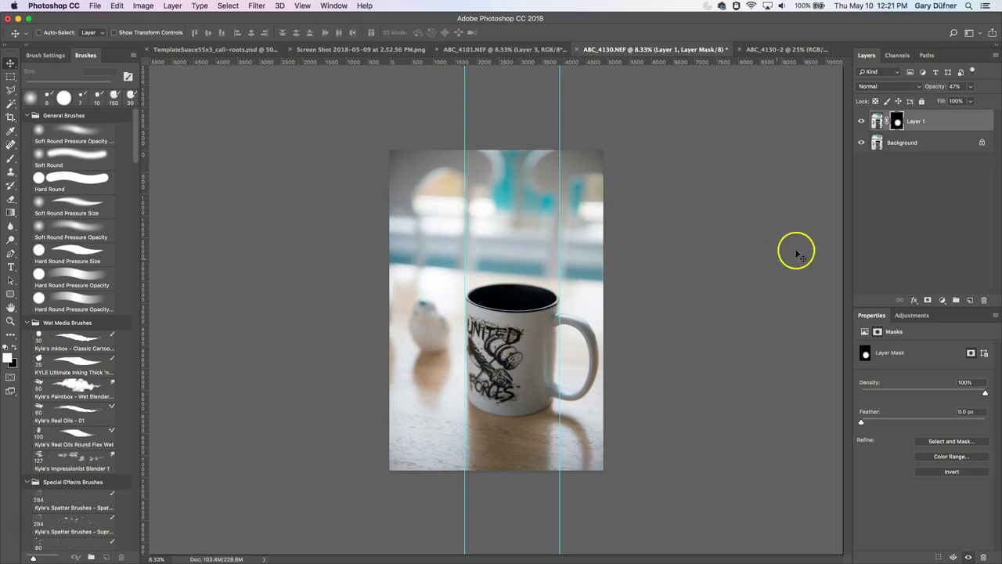
Duplicate the selected layers into Layer 1 copy and Background copy
{"action": "left_click", "coordinate": [917, 146]}
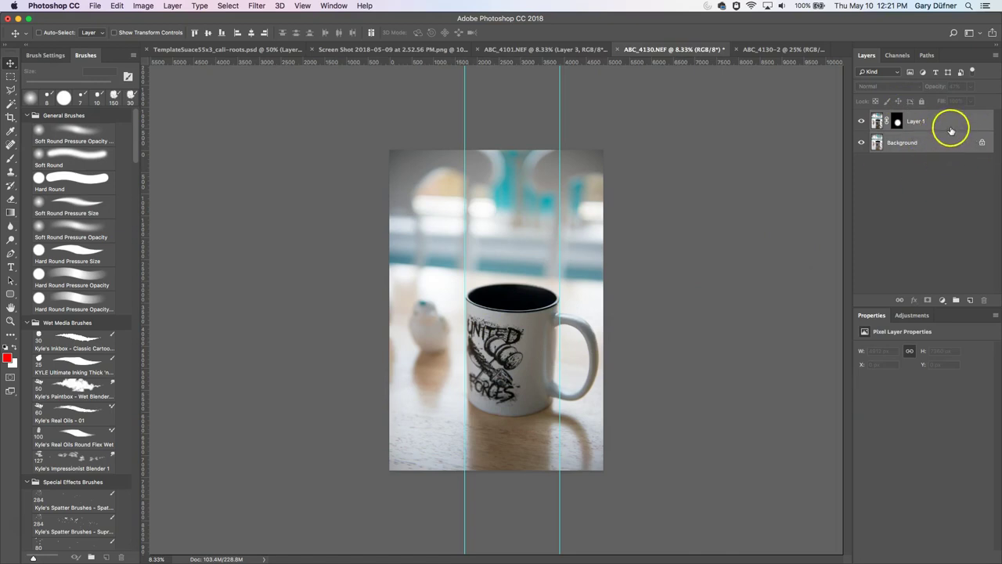
{"action": "right_click", "coordinate": [937, 135]}
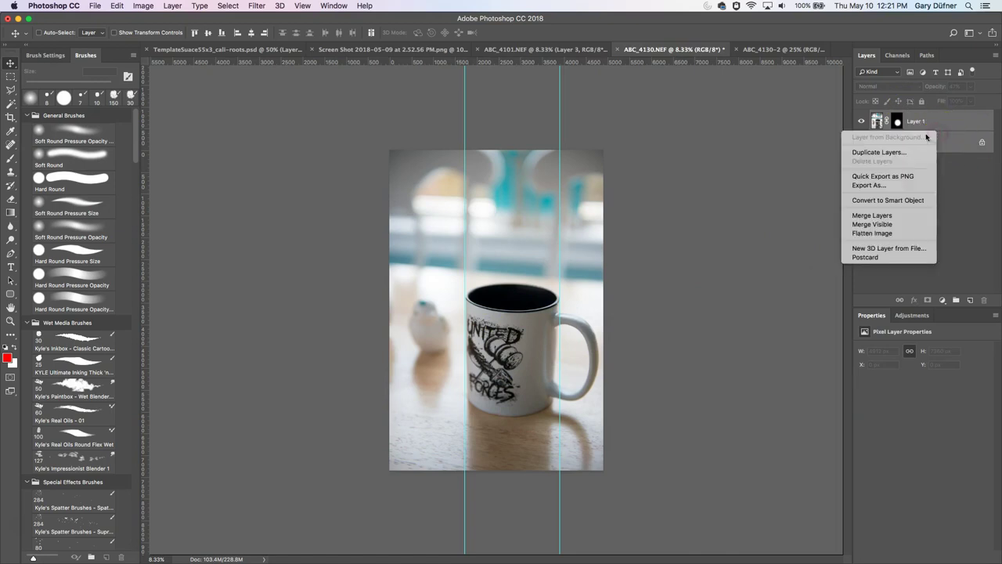
{"action": "left_click", "coordinate": [887, 157]}
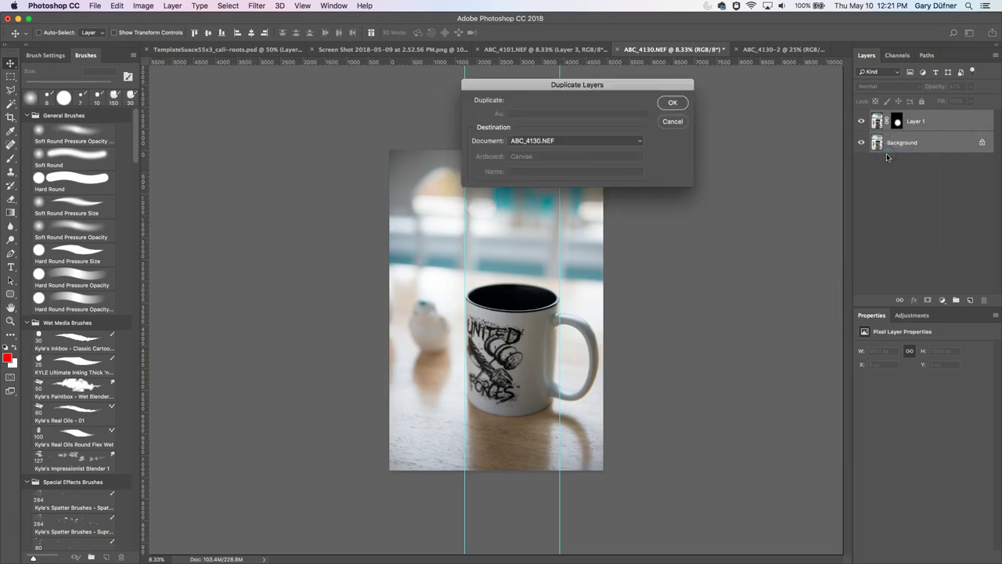
{"action": "left_click", "coordinate": [675, 104]}
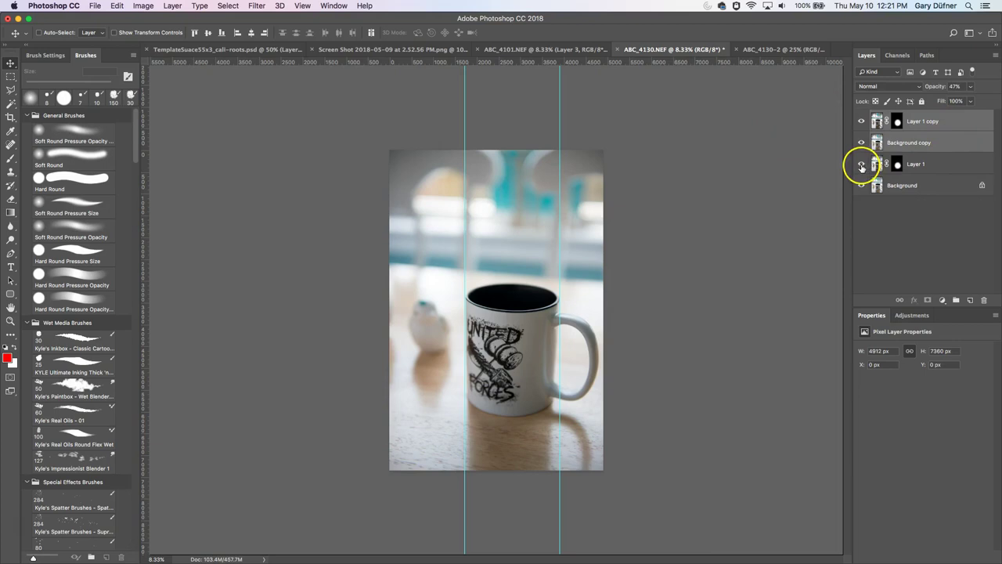
Select both copy layers and free-transform them to a -1.80° rotation
{"action": "left_click_drag", "start_coordinate": [918, 142], "coordinate": [923, 128]}
{"action": "key", "text": "super+t"}
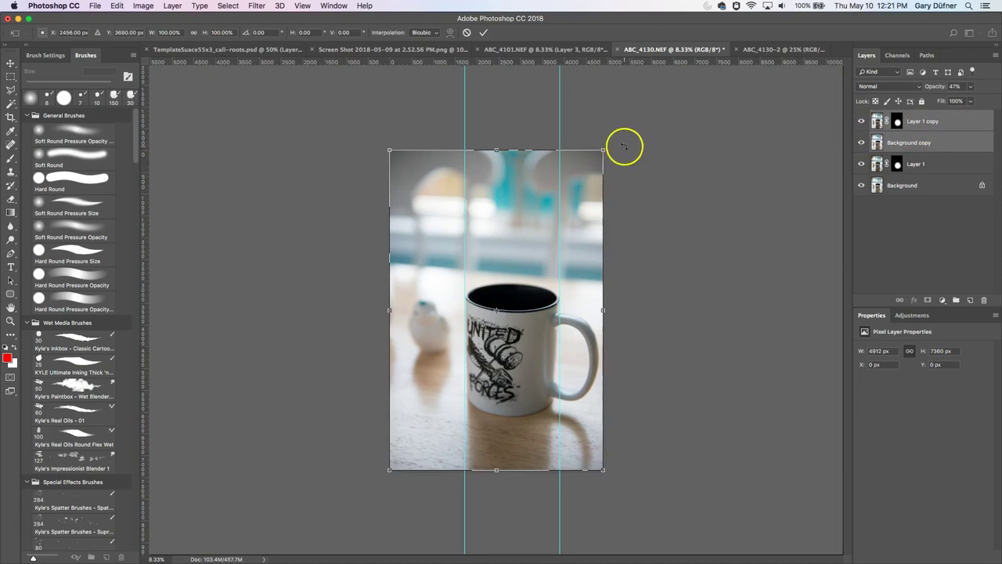
{"action": "left_click_drag", "start_coordinate": [625, 145], "coordinate": [635, 121]}
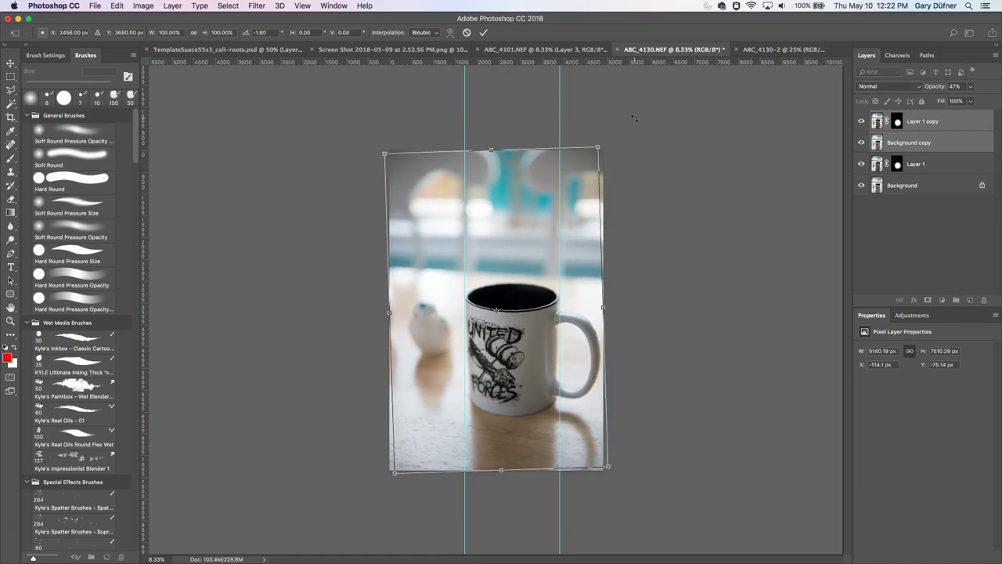
Commit the rotation, check it against two horizontal guides, then hide the guides
{"action": "key", "text": "Return"}
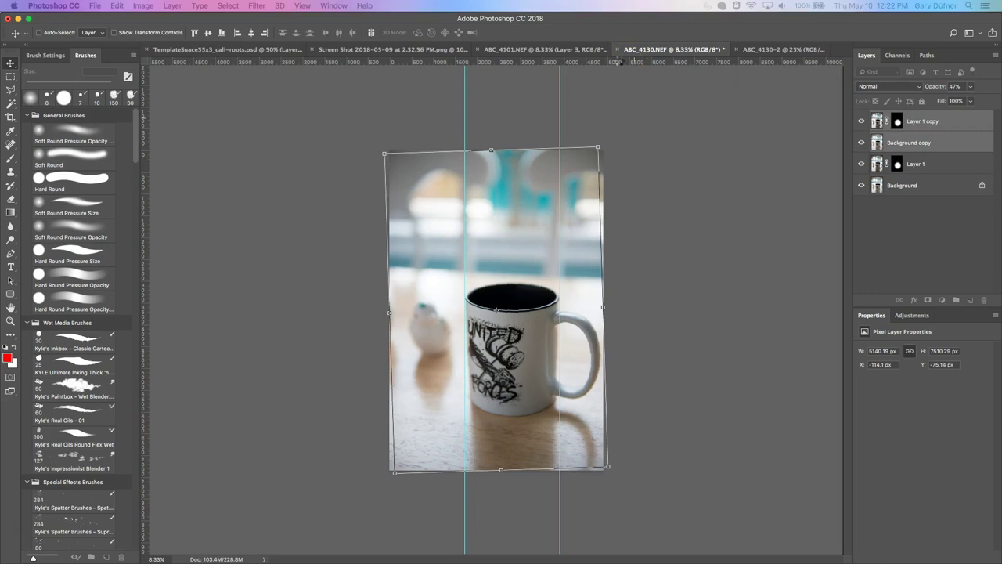
{"action": "left_click_drag", "start_coordinate": [619, 63], "coordinate": [642, 279]}
{"action": "left_click_drag", "start_coordinate": [660, 63], "coordinate": [700, 418]}
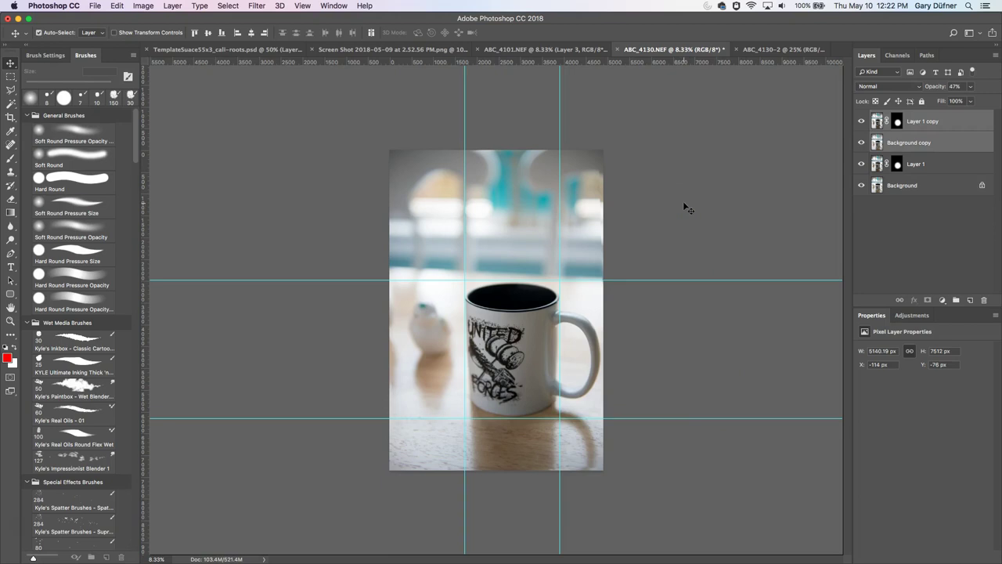
{"action": "key", "text": "super+semicolon"}
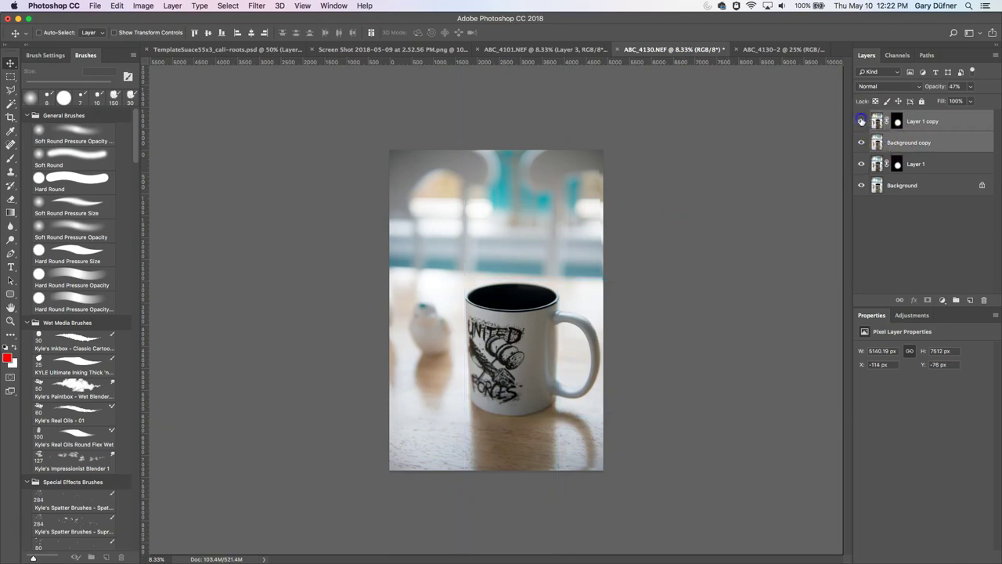
{"action": "left_click", "coordinate": [861, 144]}
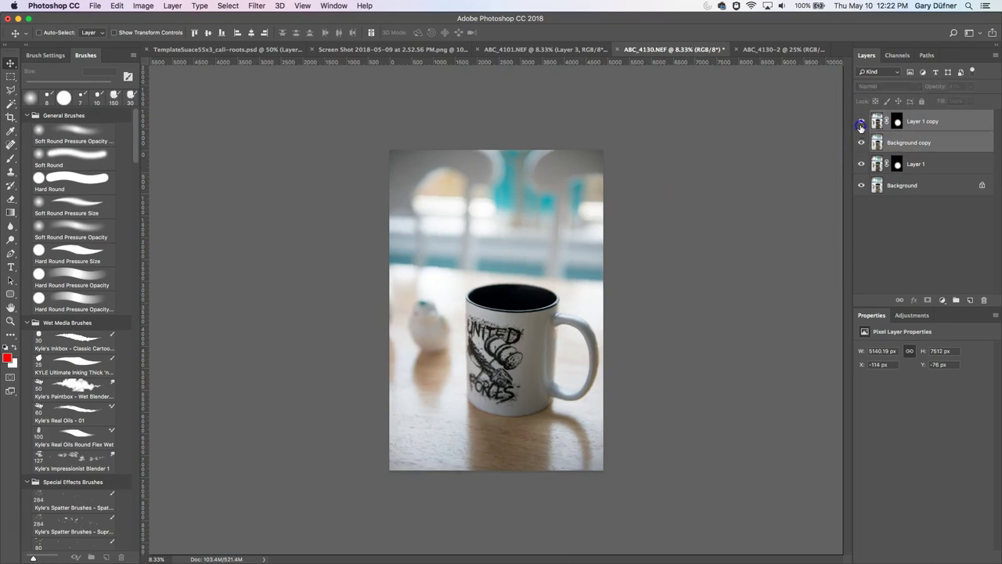
{"action": "left_click", "coordinate": [861, 125]}
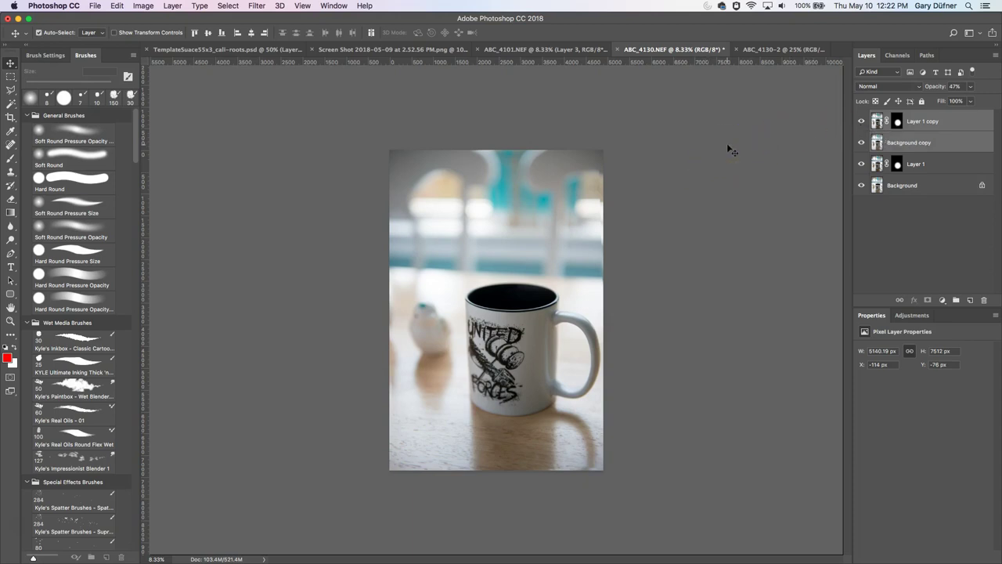
Rotate the copied layers 0.63° back and commit, toggling the guides on and off
{"action": "key", "text": "super+t"}
{"action": "left_click_drag", "start_coordinate": [682, 133], "coordinate": [684, 134]}
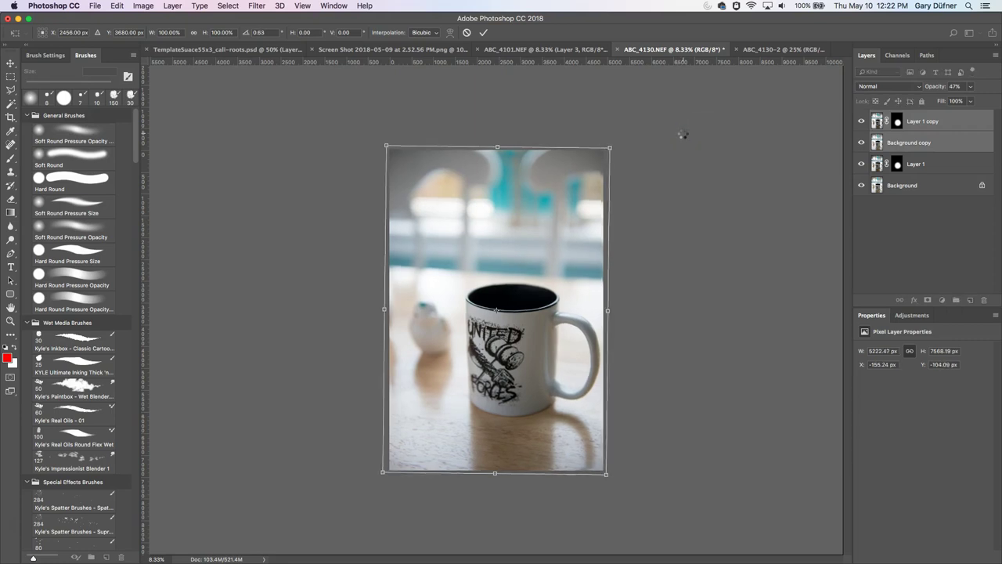
{"action": "key", "text": "Return"}
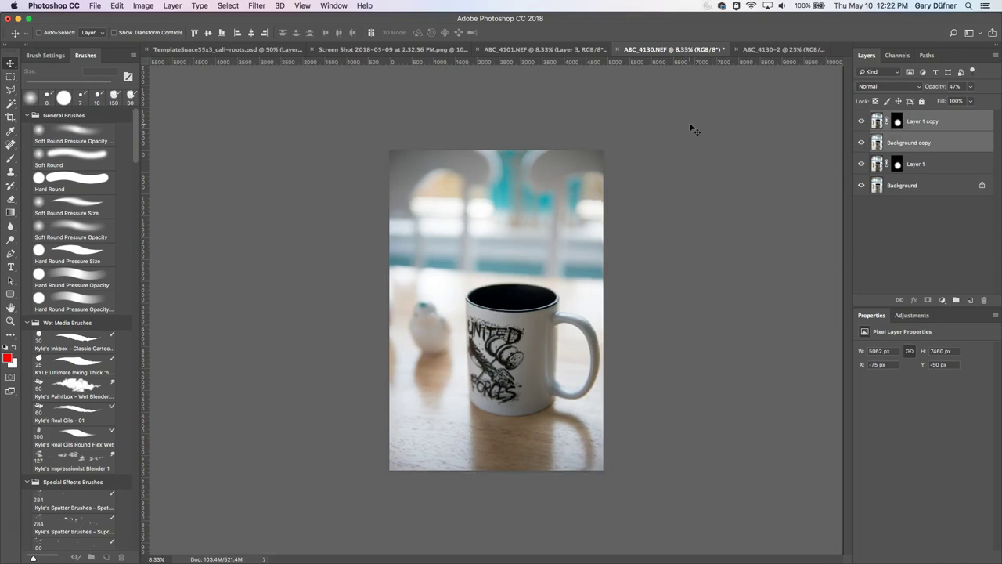
{"action": "key", "text": "super+semicolon"}
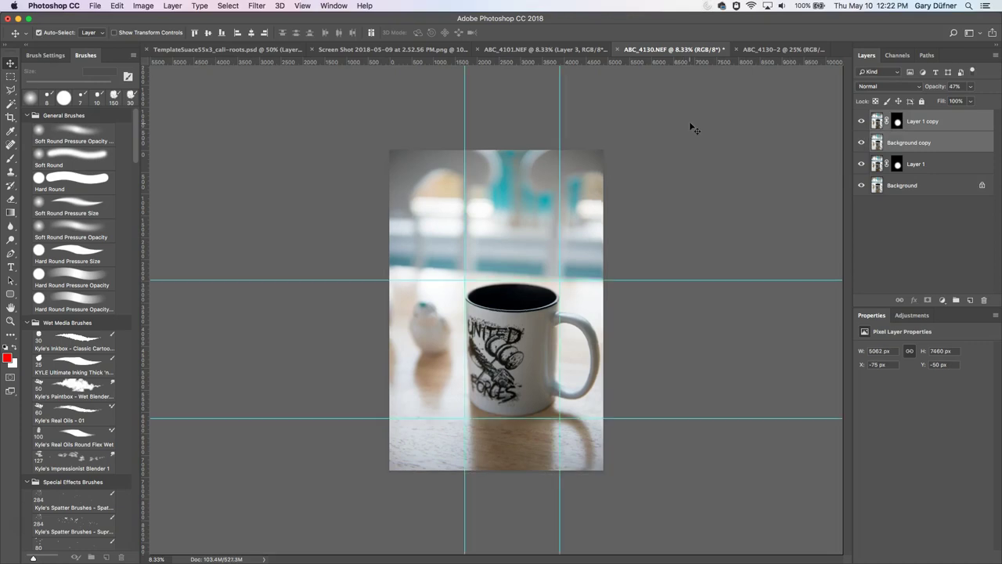
{"action": "key", "text": "super+semicolon"}
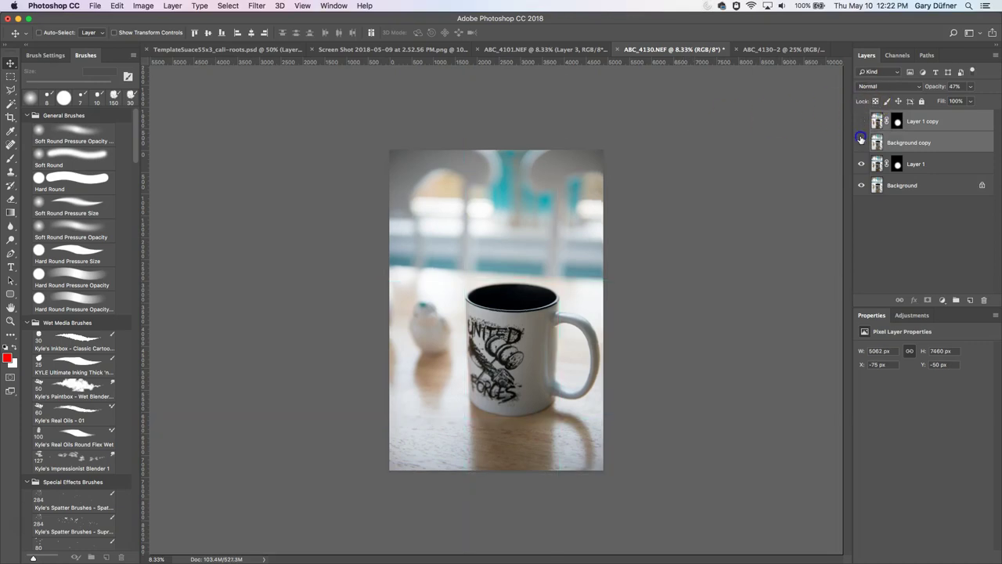
Make Background copy and Layer 1 copy visible, then zoom out and back in to 8.33%
{"action": "left_click", "coordinate": [861, 142]}
{"action": "left_click_drag", "start_coordinate": [862, 142], "coordinate": [862, 122]}
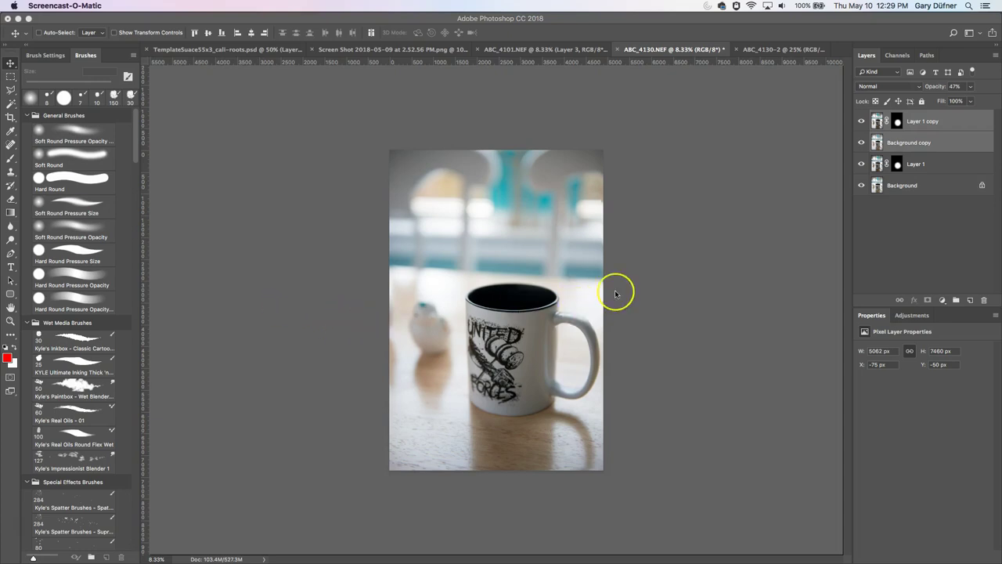
{"action": "left_click", "coordinate": [557, 303], "text": "alt"}
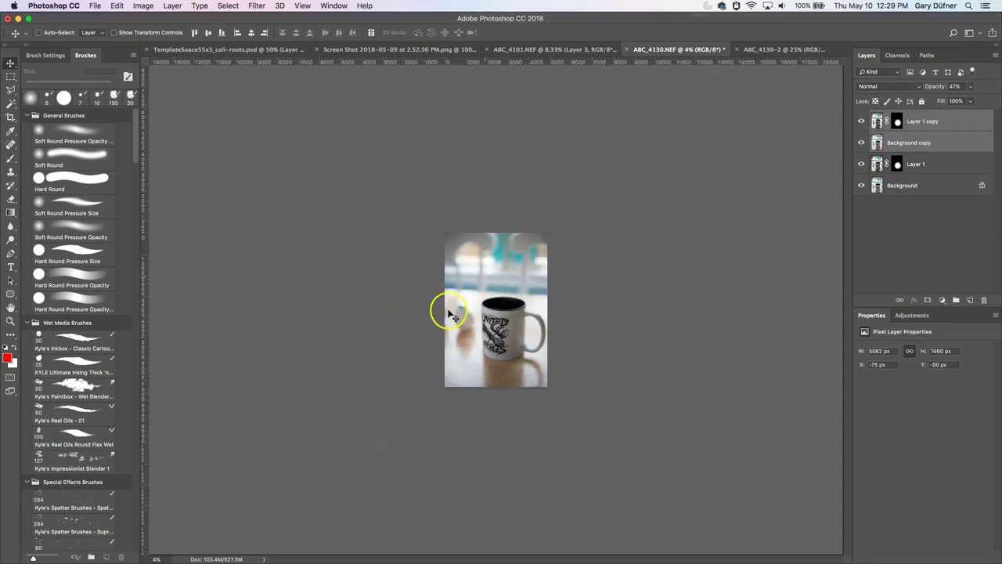
{"action": "key", "text": "super+plus"}
{"action": "left_click", "coordinate": [501, 316]}
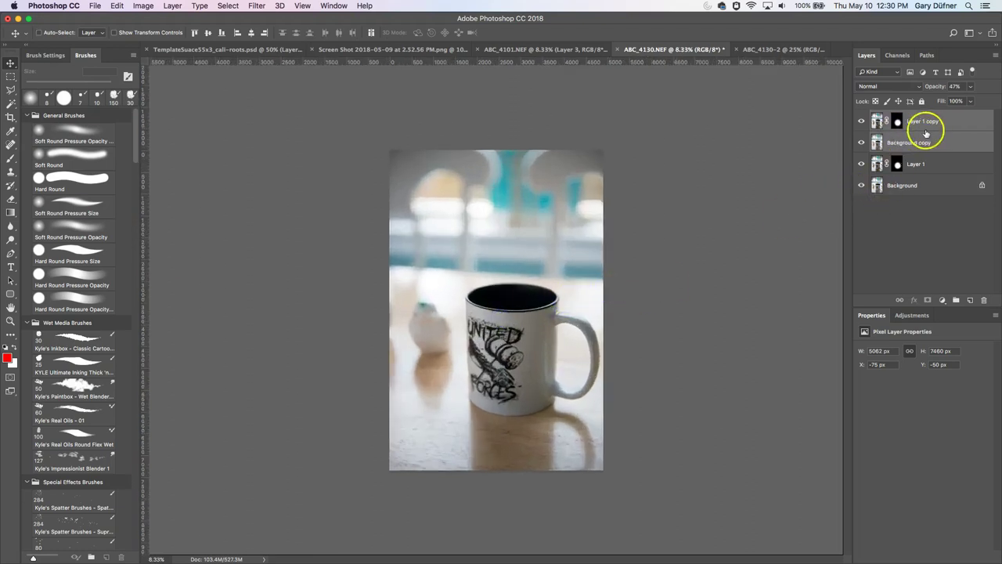
Add a Curves adjustment layer with a midtone point raised from input 160 to output 199
{"action": "left_click", "coordinate": [942, 303]}
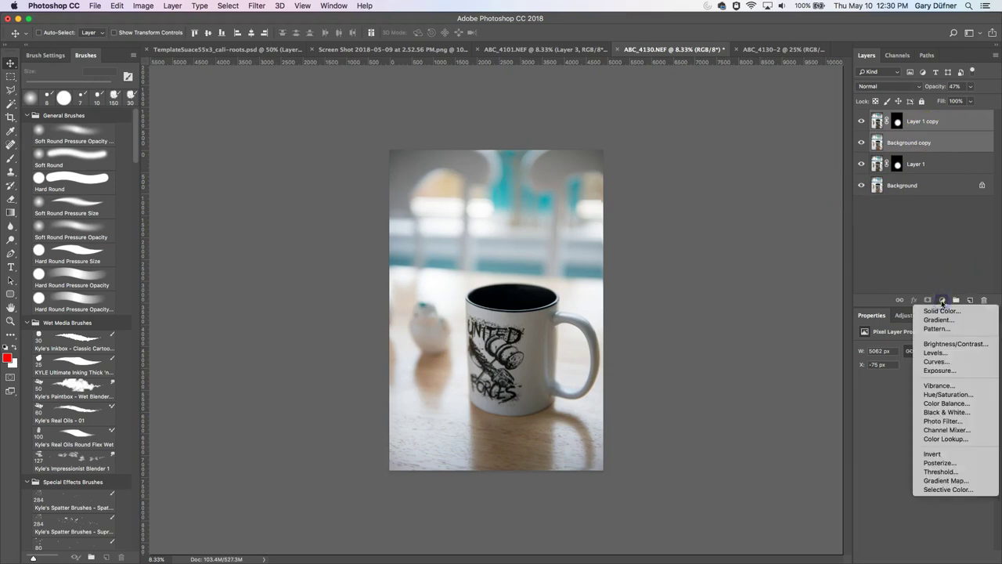
{"action": "left_click", "coordinate": [935, 362]}
{"action": "left_click", "coordinate": [952, 400]}
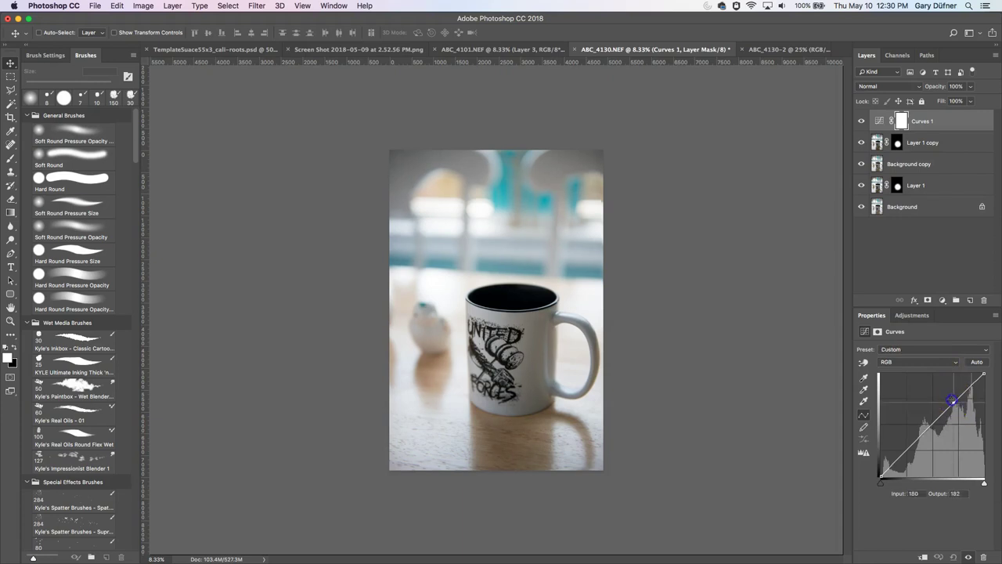
{"action": "left_click_drag", "start_coordinate": [952, 401], "coordinate": [946, 395]}
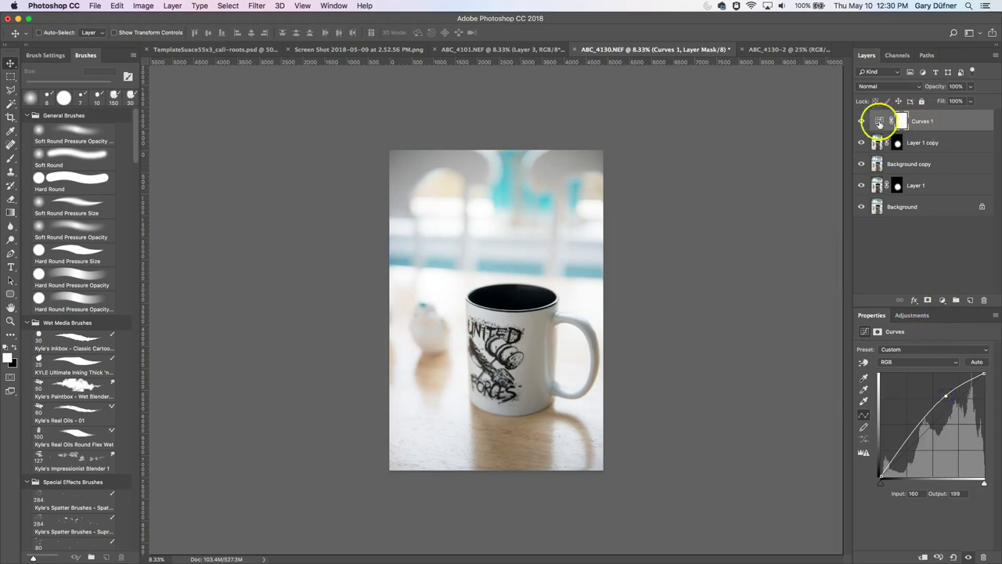
Toggle Curves 1's visibility to compare the photo before and after brightening
{"action": "left_click", "coordinate": [861, 122]}
{"action": "left_click", "coordinate": [860, 122]}
{"action": "left_click", "coordinate": [861, 123]}
{"action": "left_click", "coordinate": [862, 121]}
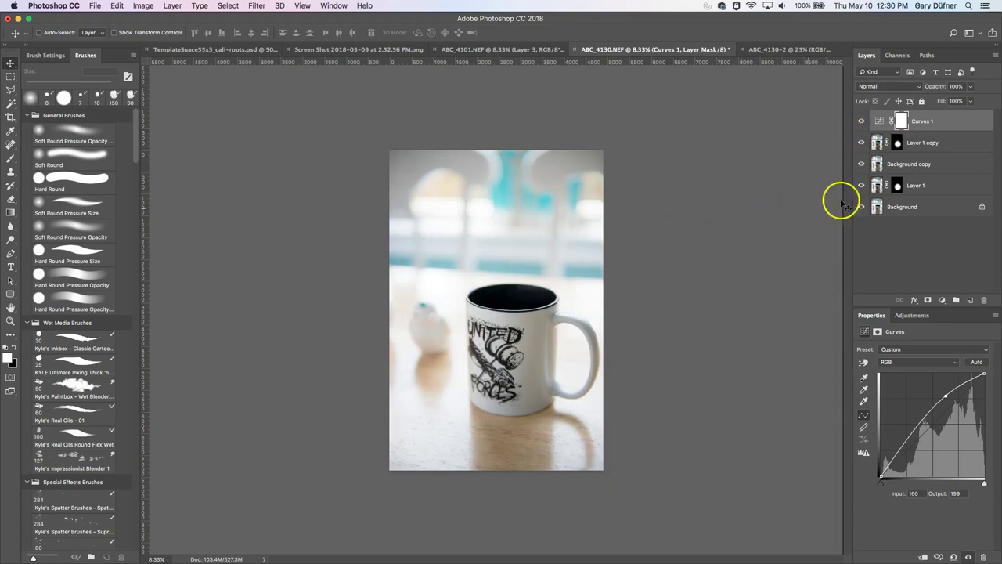
{"action": "left_click", "coordinate": [942, 247]}
{"action": "left_click", "coordinate": [942, 300]}
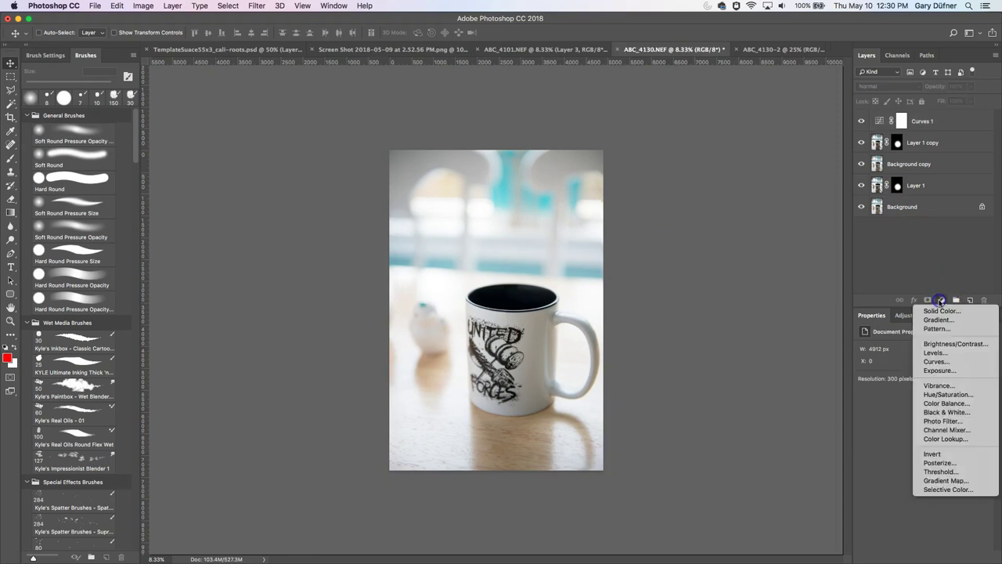
Add a Photo Filter layer with Warming Filter (85) at 25% density and compare it on and off
{"action": "left_click", "coordinate": [943, 422]}
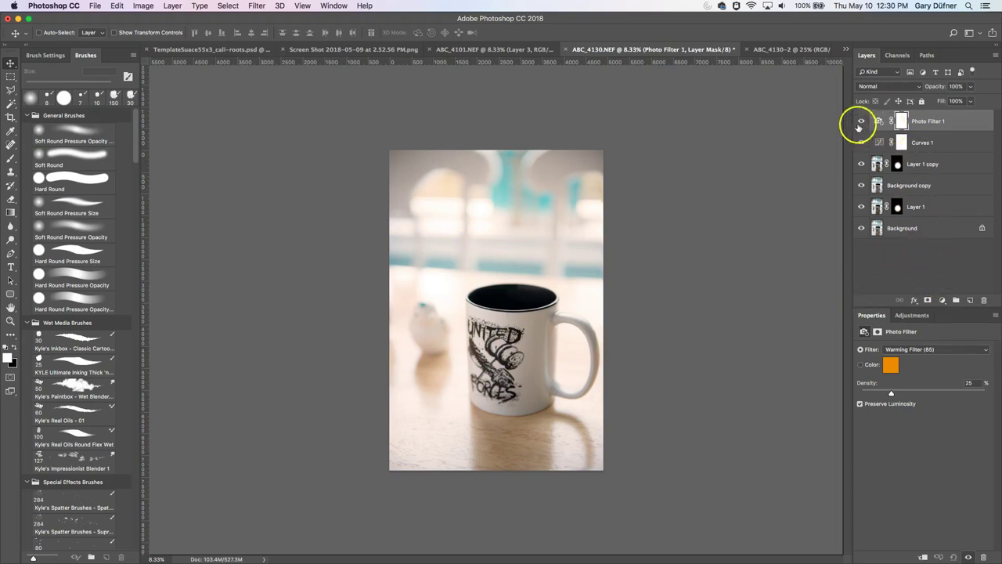
{"action": "left_click", "coordinate": [859, 123]}
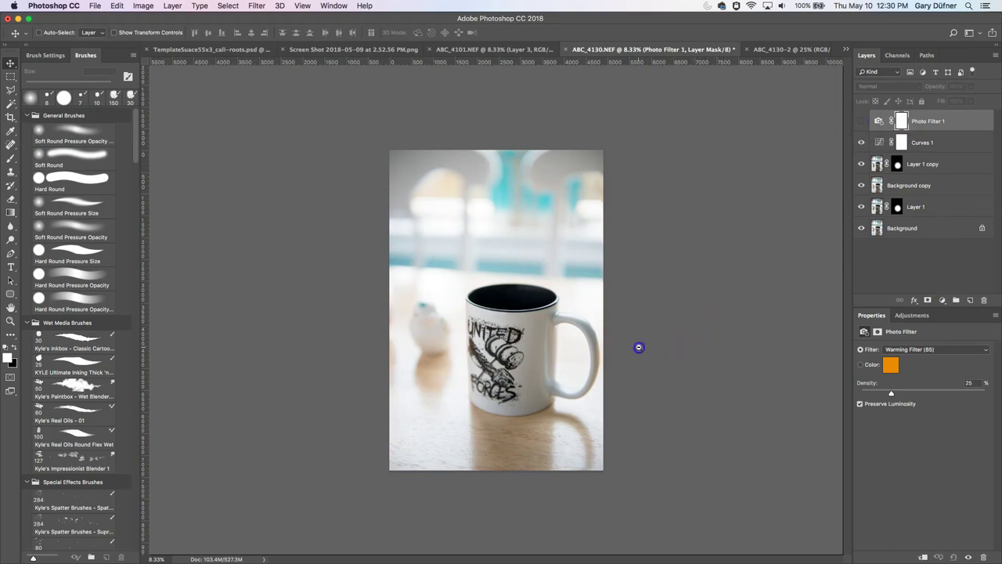
{"action": "key", "text": "super+minus"}
{"action": "left_click", "coordinate": [861, 122]}
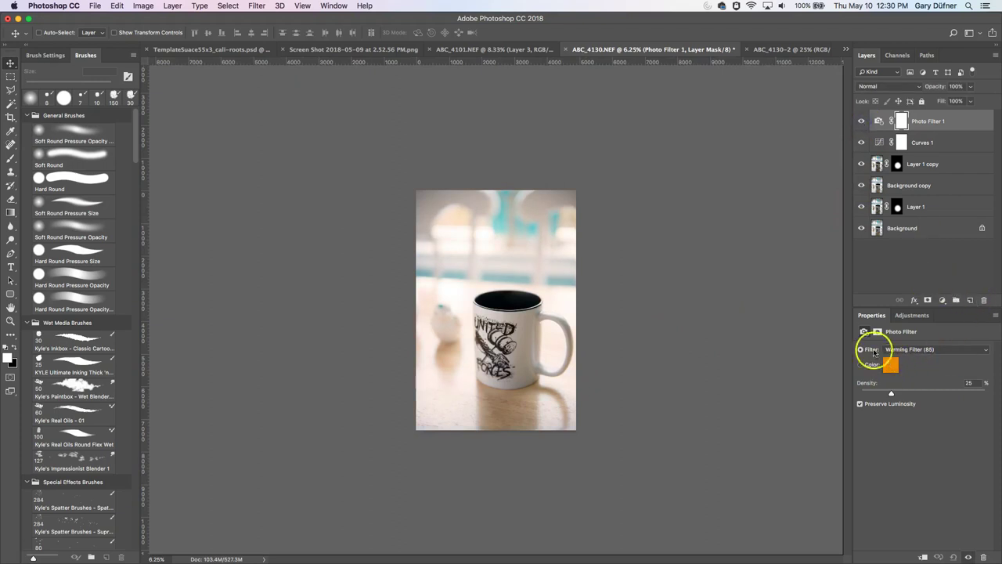
Preview the Warming Filter (LBA), Cooling Filter (80), Yellow and Green photo filter presets
{"action": "left_click", "coordinate": [903, 349]}
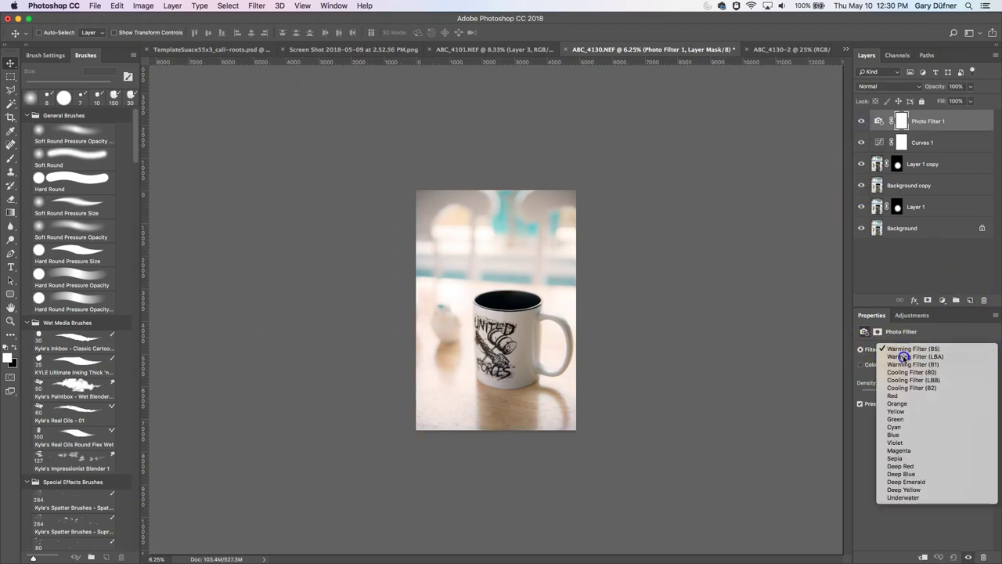
{"action": "left_click", "coordinate": [904, 357]}
{"action": "left_click", "coordinate": [906, 353]}
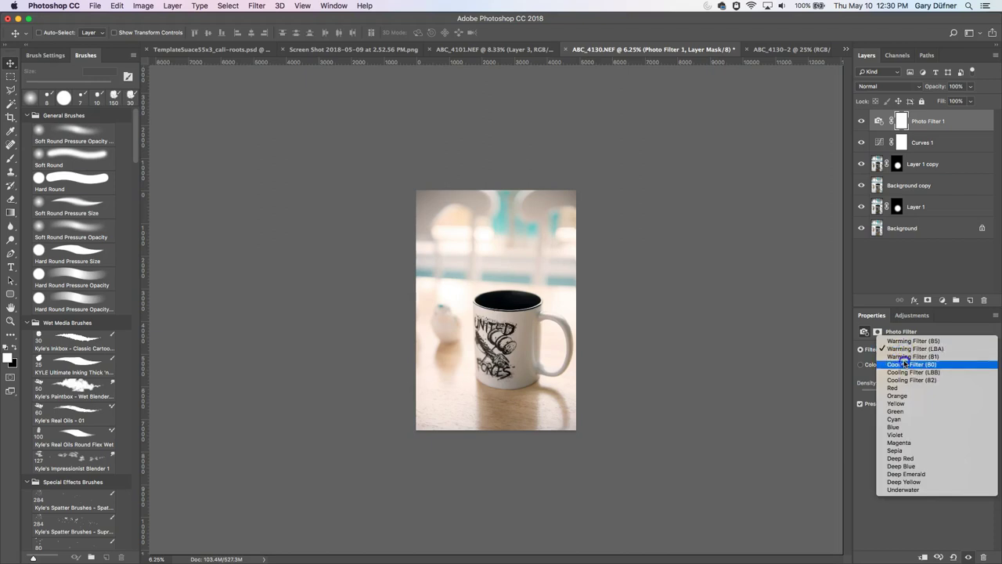
{"action": "left_click", "coordinate": [905, 361]}
{"action": "left_click", "coordinate": [907, 346]}
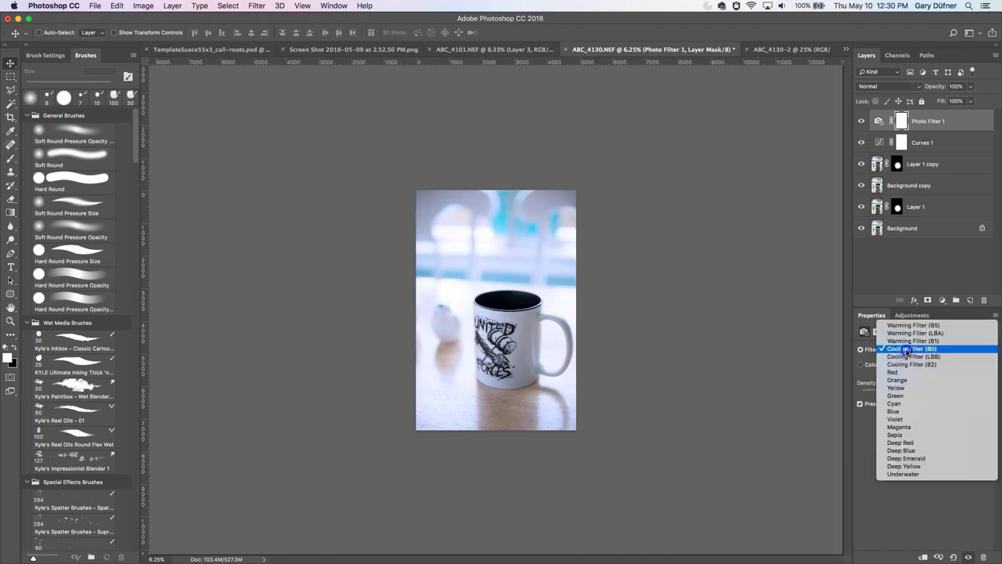
{"action": "left_click", "coordinate": [908, 390]}
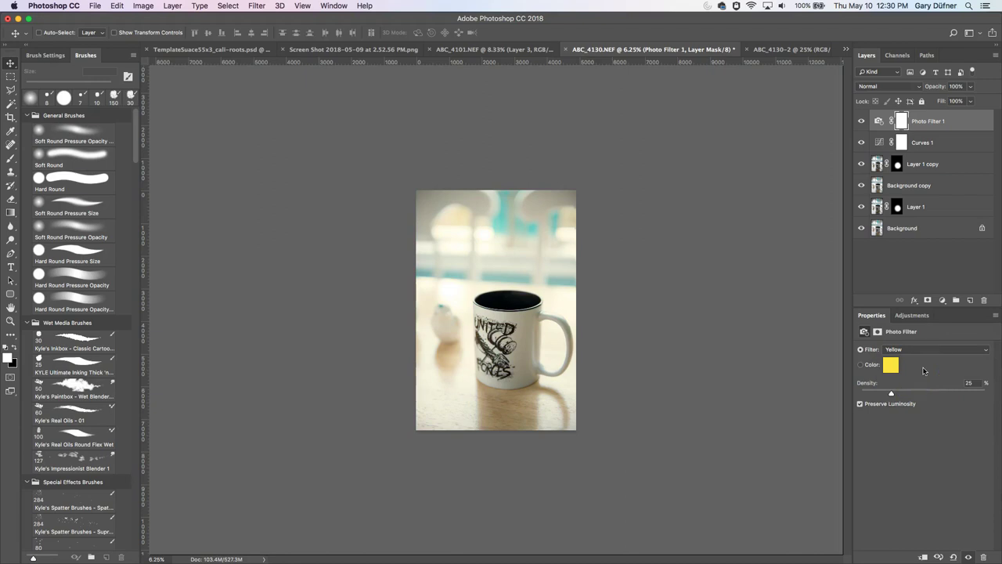
{"action": "left_click", "coordinate": [930, 350]}
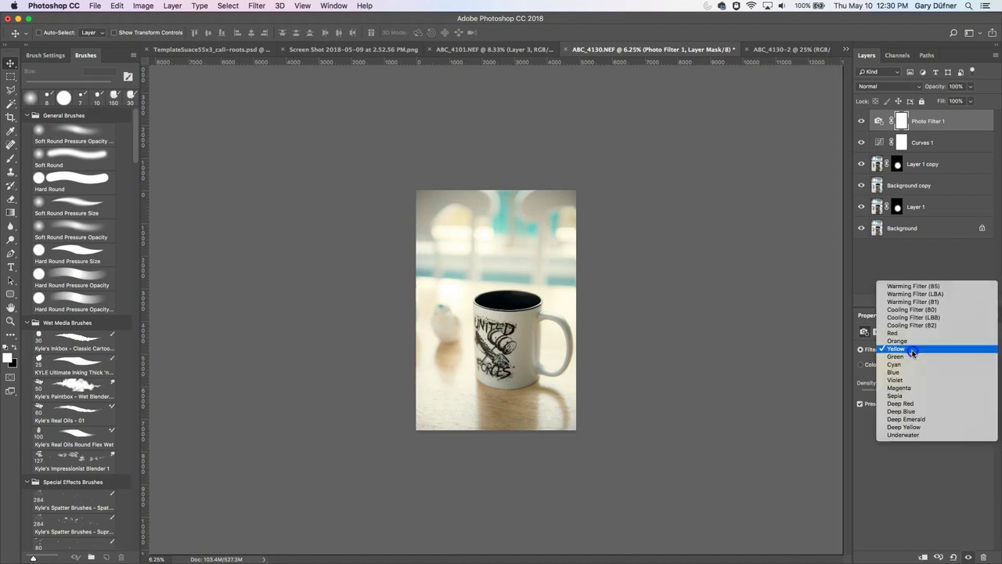
{"action": "left_click", "coordinate": [912, 358]}
Try the Cyan, Blue, Violet and Magenta presets, then settle on Sepia
{"action": "left_click", "coordinate": [912, 350]}
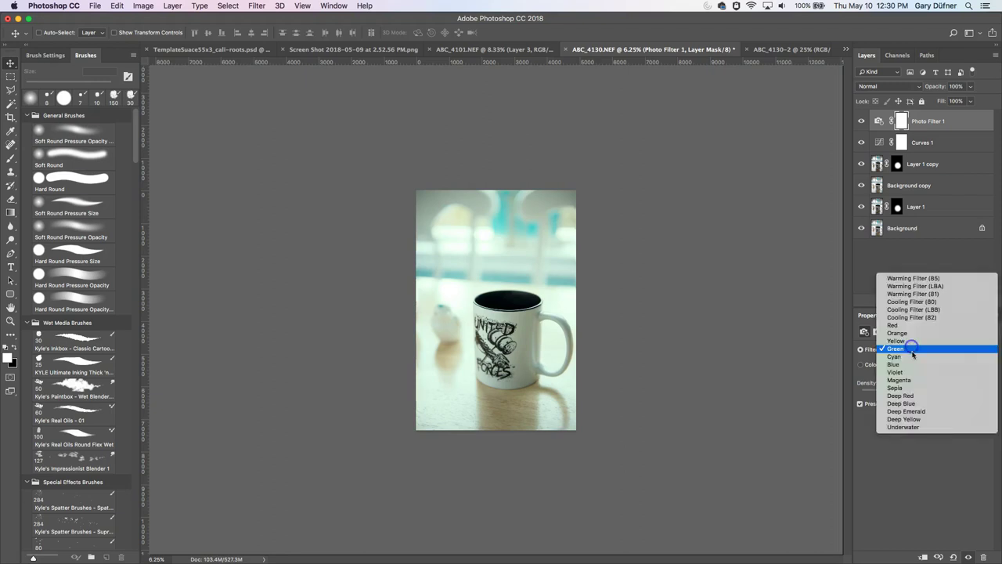
{"action": "left_click", "coordinate": [912, 358]}
{"action": "left_click", "coordinate": [911, 352]}
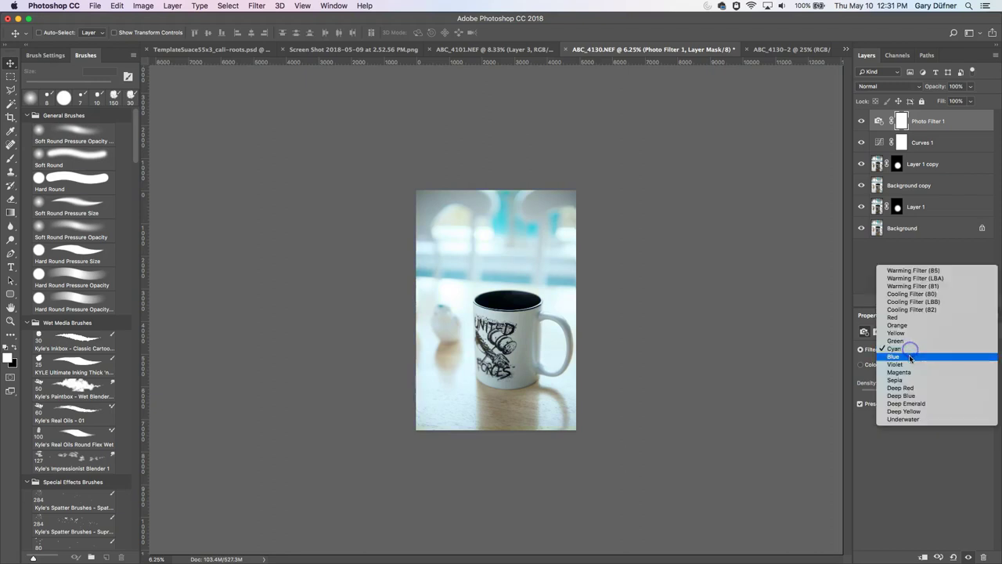
{"action": "left_click", "coordinate": [910, 357]}
{"action": "left_click", "coordinate": [910, 351]}
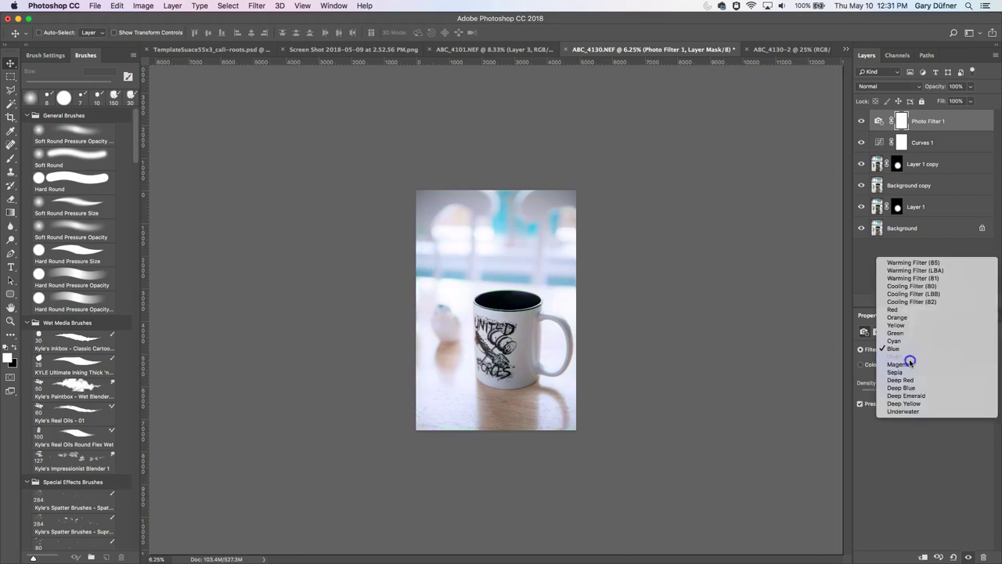
{"action": "left_click", "coordinate": [910, 356]}
{"action": "left_click", "coordinate": [910, 350]}
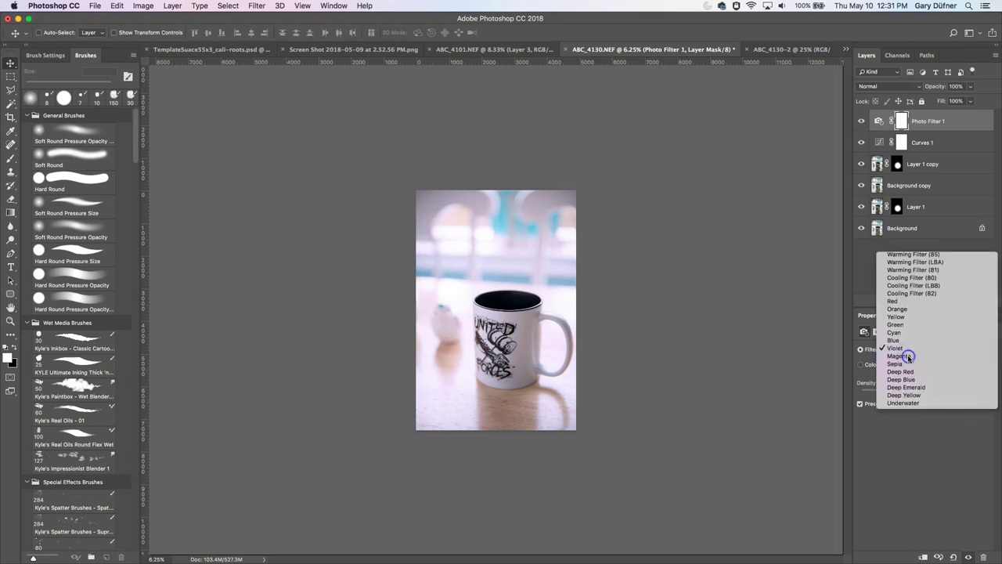
{"action": "left_click", "coordinate": [910, 356]}
{"action": "left_click", "coordinate": [909, 352]}
{"action": "left_click", "coordinate": [909, 358]}
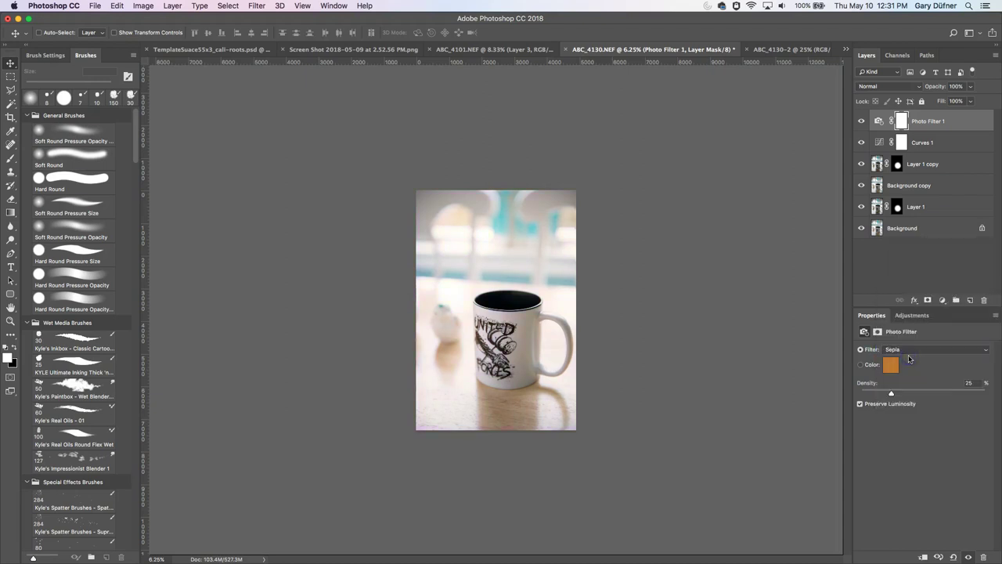
Toggle Photo Filter 1 off and on repeatedly to compare, then zoom in on the mug
{"action": "left_click", "coordinate": [862, 121]}
{"action": "left_click", "coordinate": [862, 121]}
{"action": "left_click", "coordinate": [861, 122]}
{"action": "left_click", "coordinate": [861, 122]}
{"action": "left_click", "coordinate": [861, 121]}
{"action": "left_click", "coordinate": [861, 121]}
{"action": "left_click", "coordinate": [556, 307], "text": "super"}
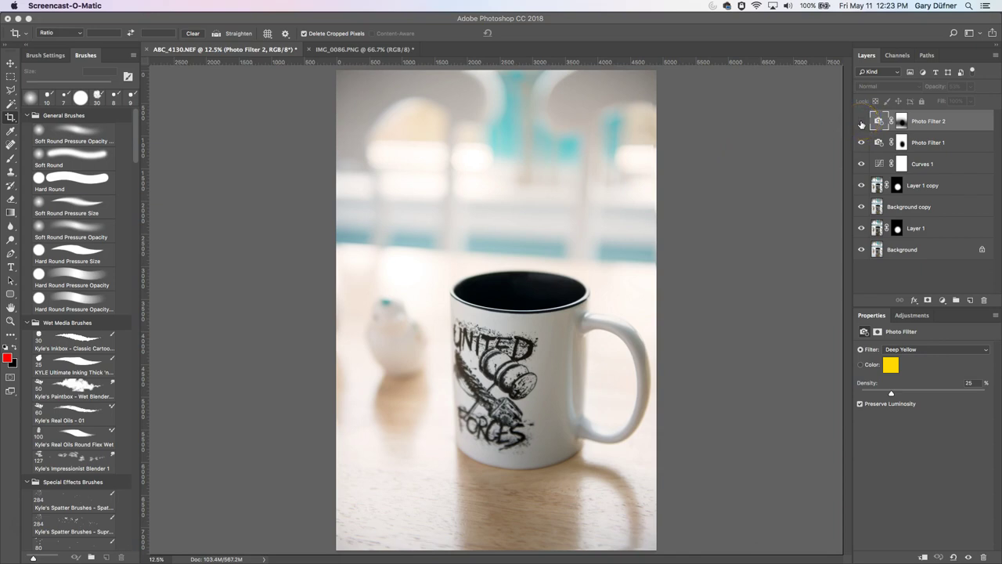
Turn on Photo Filter 2, set its filter to Deep Yellow, and toggle it to compare
{"action": "left_click", "coordinate": [862, 122]}
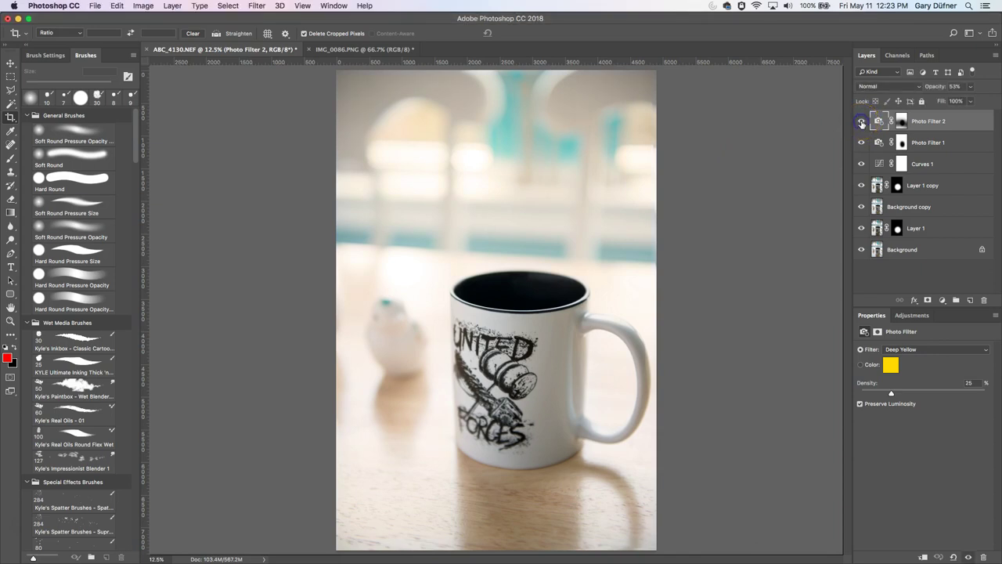
{"action": "left_click", "coordinate": [905, 351]}
{"action": "left_click", "coordinate": [901, 350]}
{"action": "left_click", "coordinate": [862, 122]}
{"action": "left_click", "coordinate": [862, 122]}
Switch to the IMG_0086.PNG document showing the Instagram post screenshot
{"action": "left_click", "coordinate": [394, 50]}
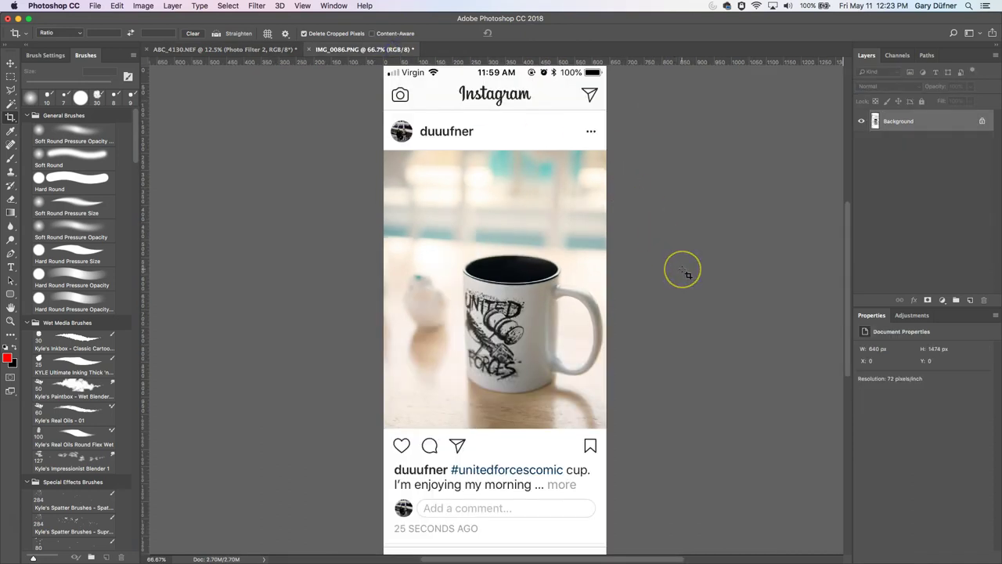